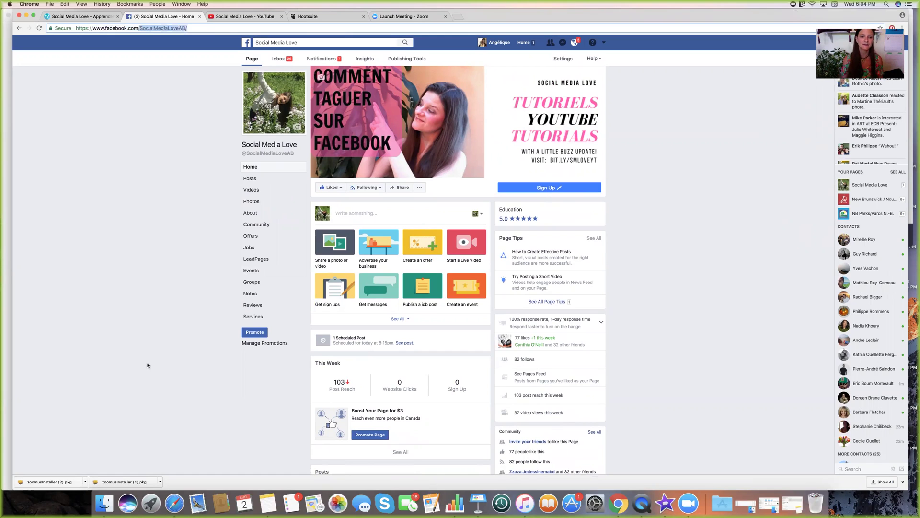
- Change the Facebook display language to Français (Canada) in the account's language settings and save the change
{"action": "left_click", "coordinate": [253, 60]}
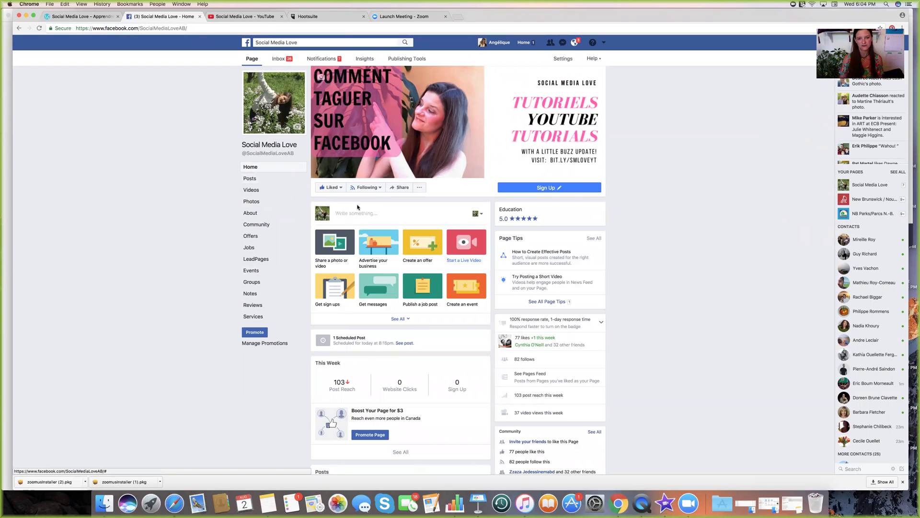
{"action": "left_click", "coordinate": [604, 43]}
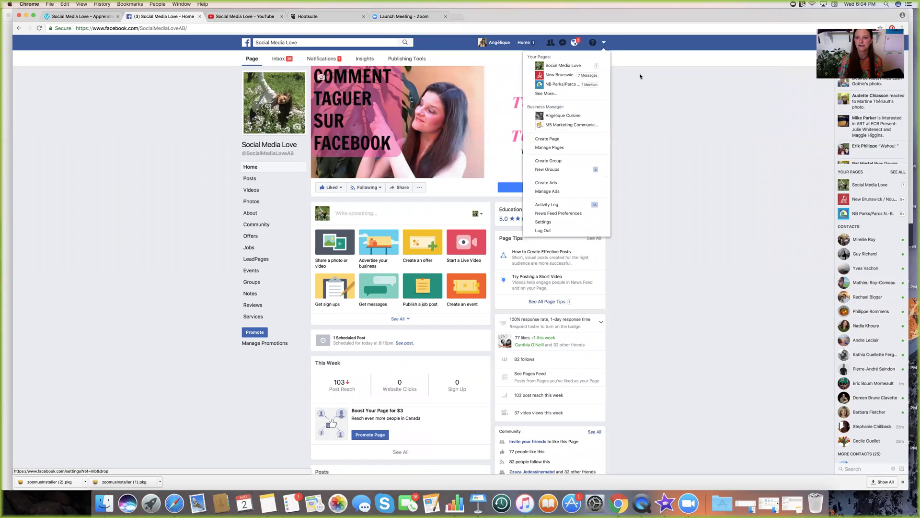
{"action": "left_click", "coordinate": [543, 221]}
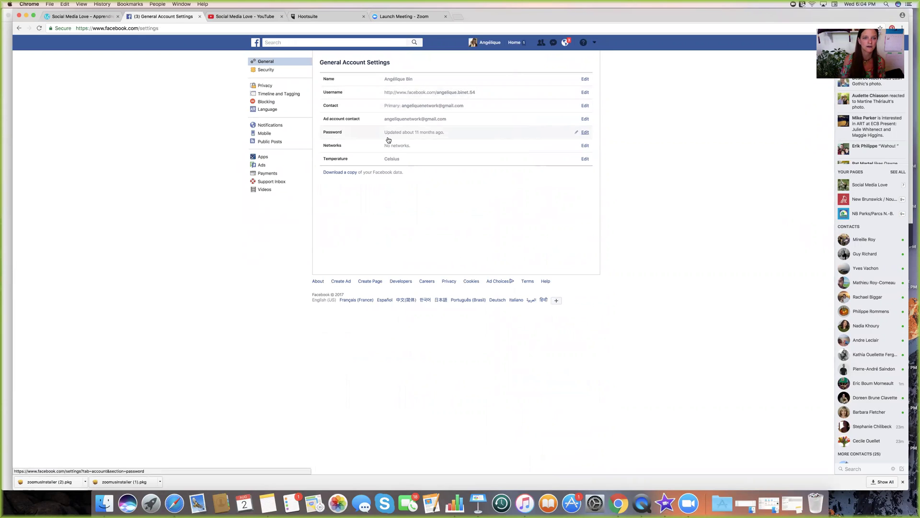
{"action": "left_click", "coordinate": [270, 110]}
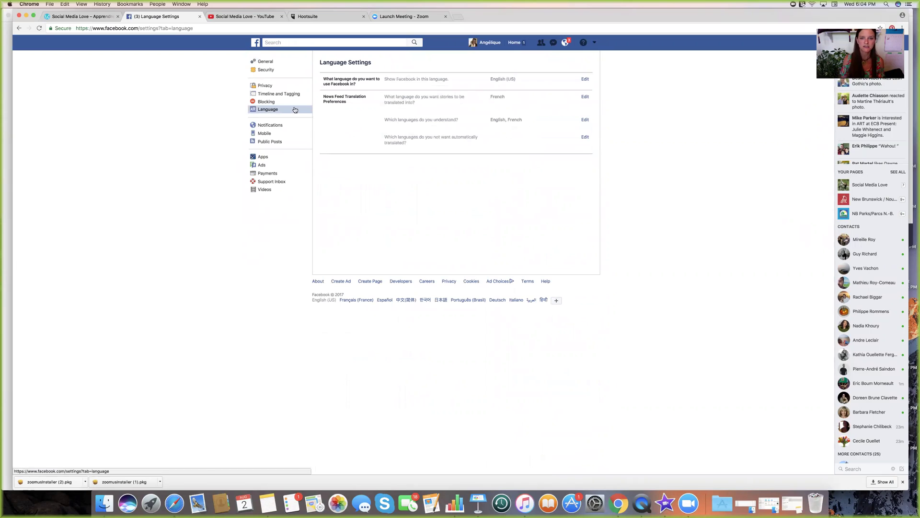
{"action": "left_click", "coordinate": [584, 80]}
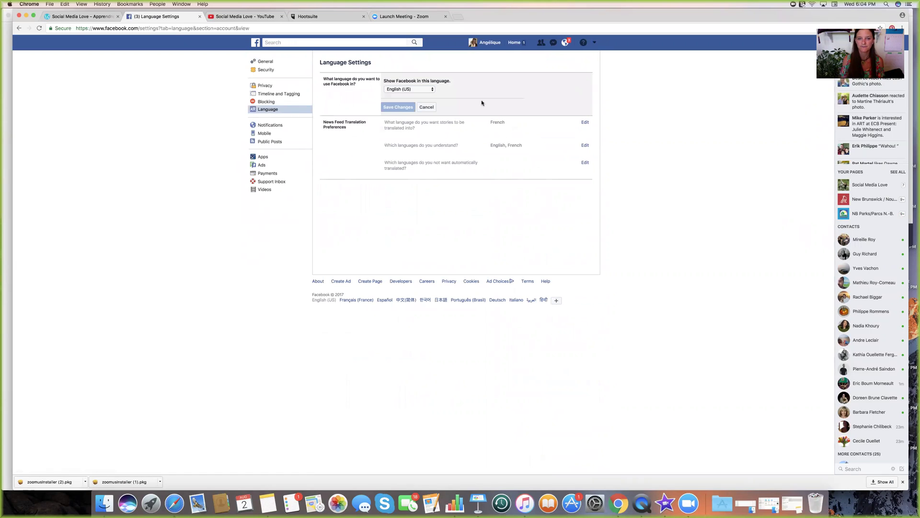
{"action": "left_click", "coordinate": [421, 90]}
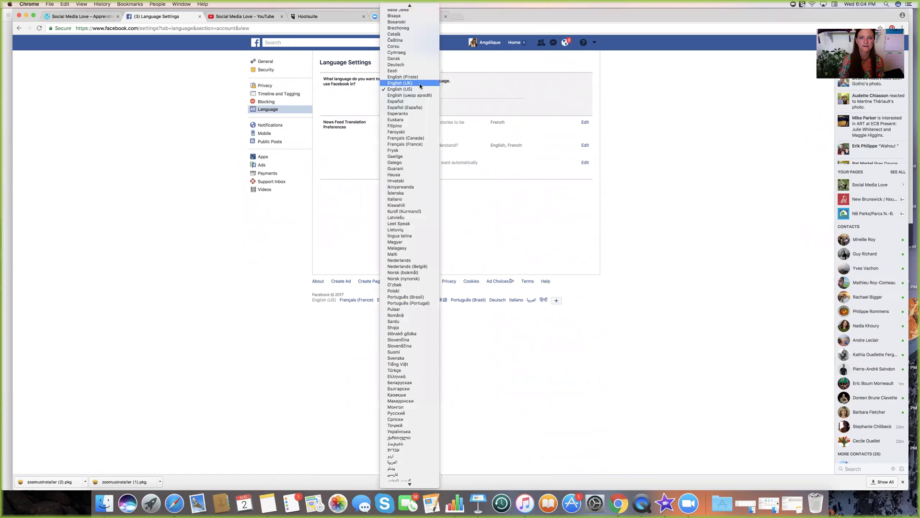
{"action": "left_click", "coordinate": [404, 138]}
{"action": "left_click", "coordinate": [401, 108]}
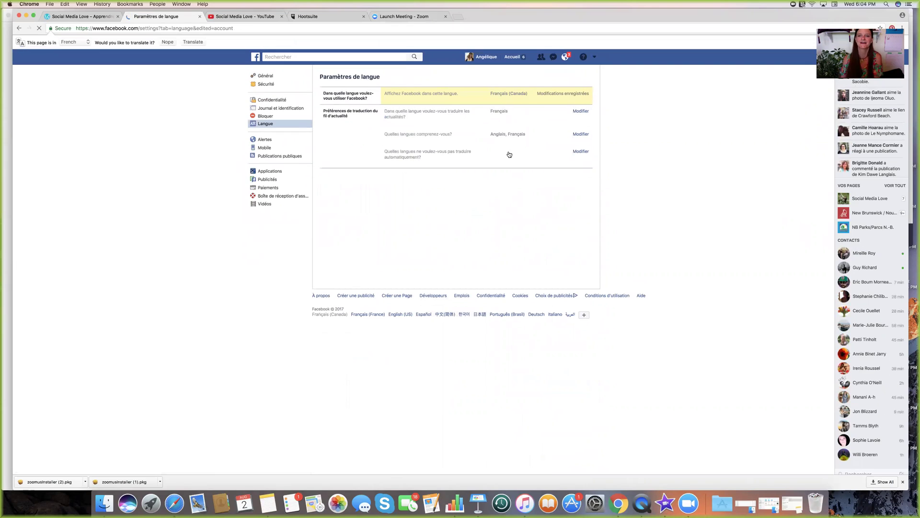
- Return to the Social Media Love Page and start uploading a photo or video from its sharing options
{"action": "left_click", "coordinate": [594, 56]}
{"action": "left_click", "coordinate": [562, 80]}
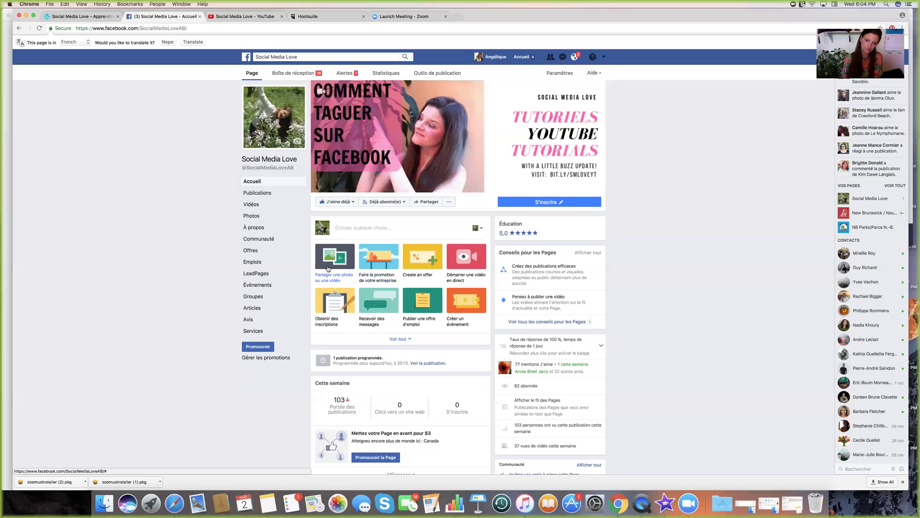
{"action": "left_click", "coordinate": [328, 268]}
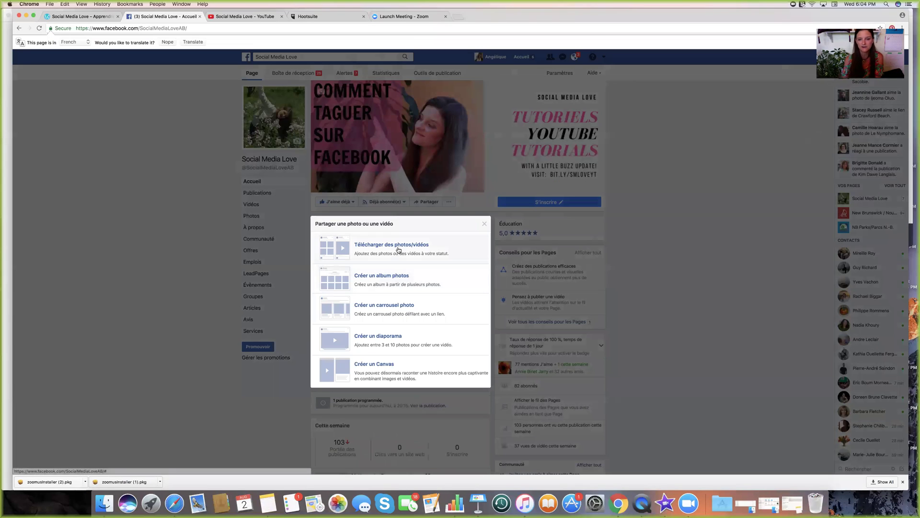
{"action": "left_click", "coordinate": [398, 249]}
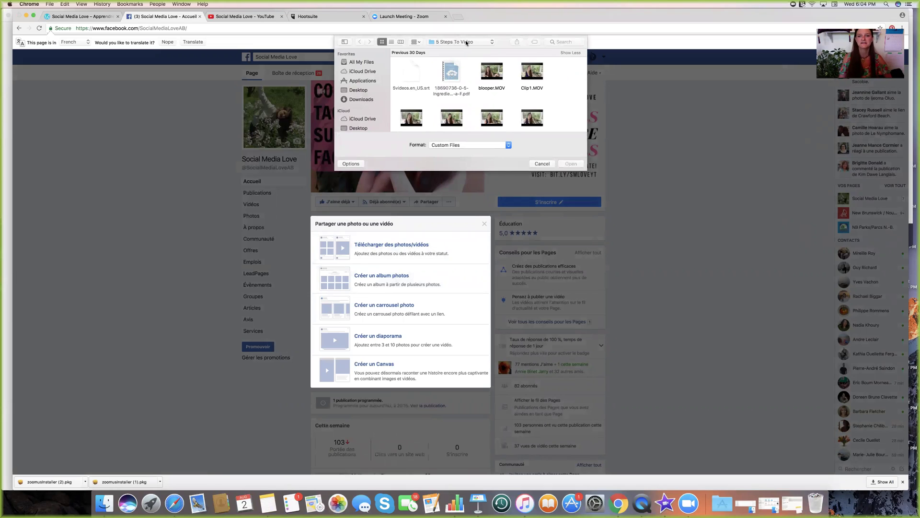
- Upload the "The Facebook Video R...ork.mp4" file from the 5 Steps To Video folder
{"action": "scroll", "coordinate": [461, 99], "scroll_direction": "down", "scroll_amount": 3}
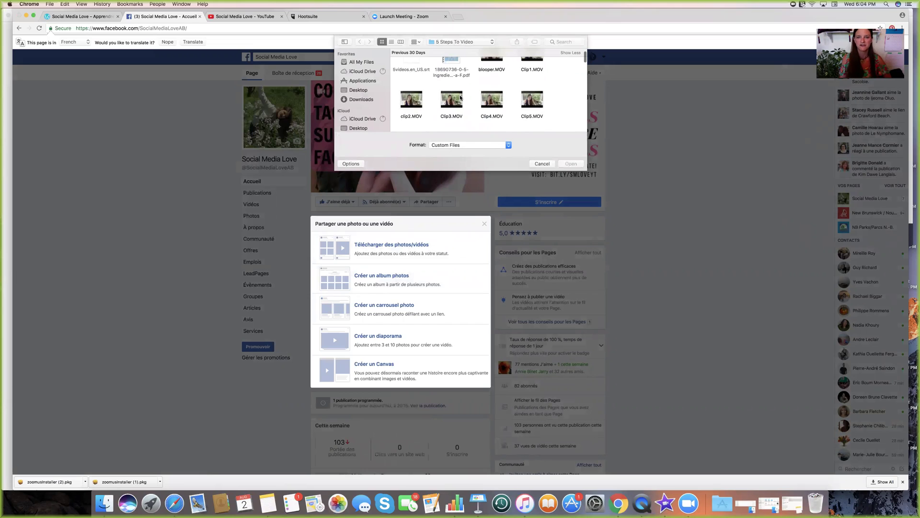
{"action": "scroll", "coordinate": [461, 98], "scroll_direction": "down", "scroll_amount": 2}
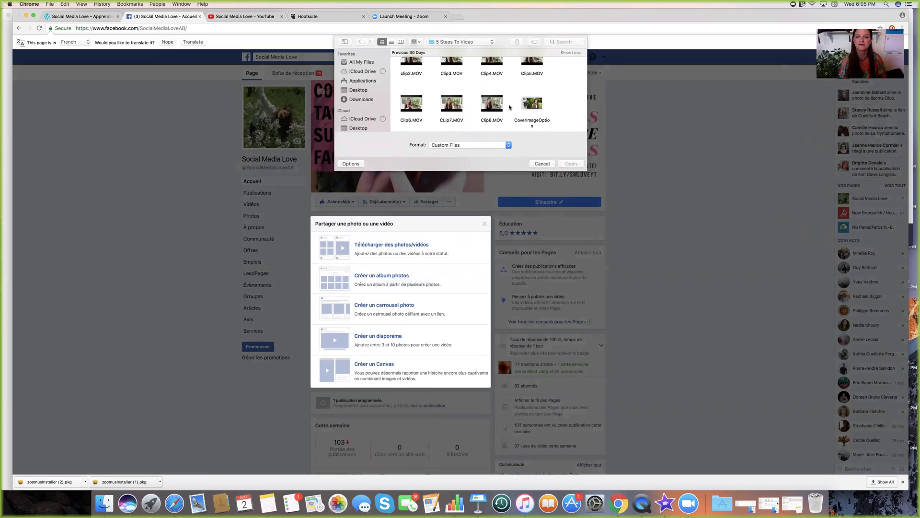
{"action": "scroll", "coordinate": [475, 107], "scroll_direction": "down", "scroll_amount": 8}
{"action": "scroll", "coordinate": [474, 106], "scroll_direction": "down", "scroll_amount": 10}
{"action": "scroll", "coordinate": [475, 106], "scroll_direction": "down", "scroll_amount": 3}
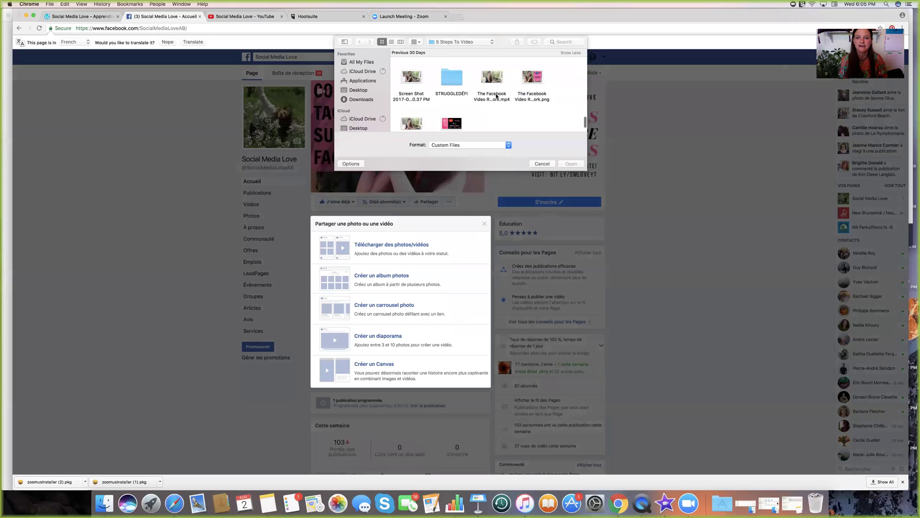
{"action": "left_click", "coordinate": [491, 77]}
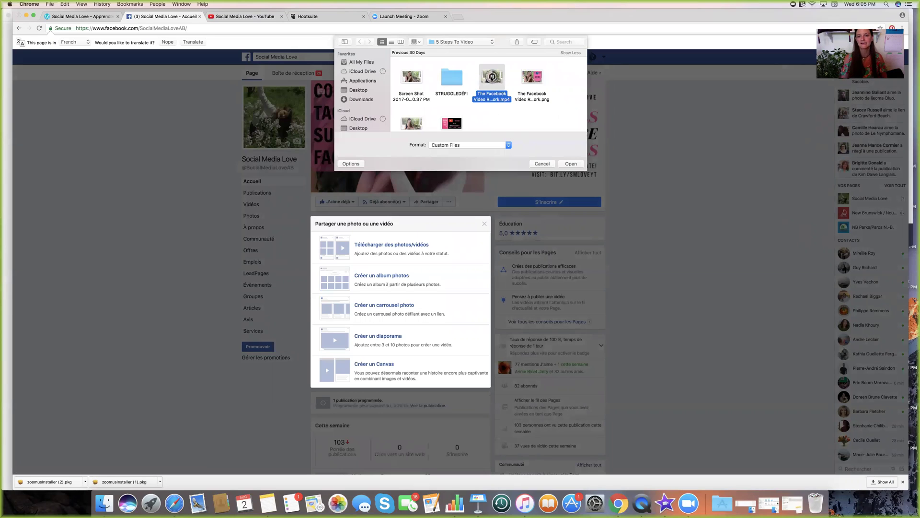
{"action": "left_click", "coordinate": [571, 164]}
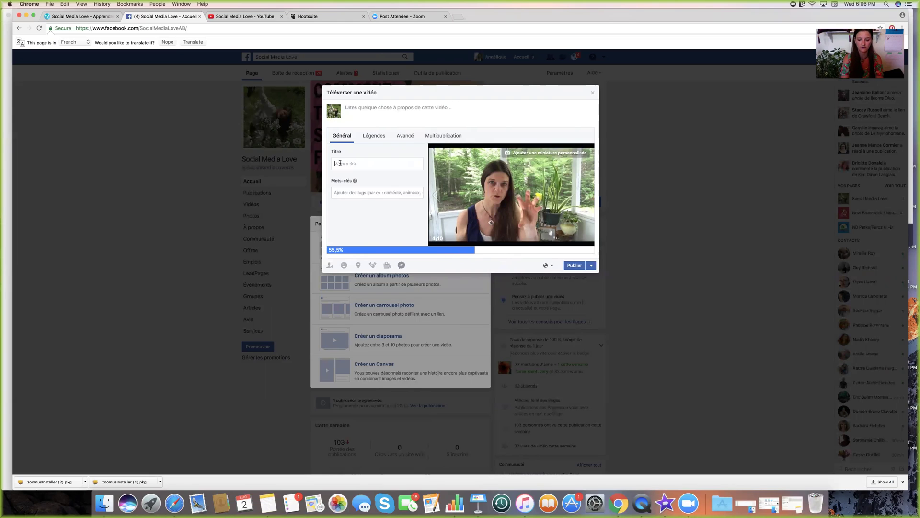
- Open the Facebook Video Recipe video on the Social Media Love YouTube channel and copy its title
{"action": "left_click", "coordinate": [340, 163]}
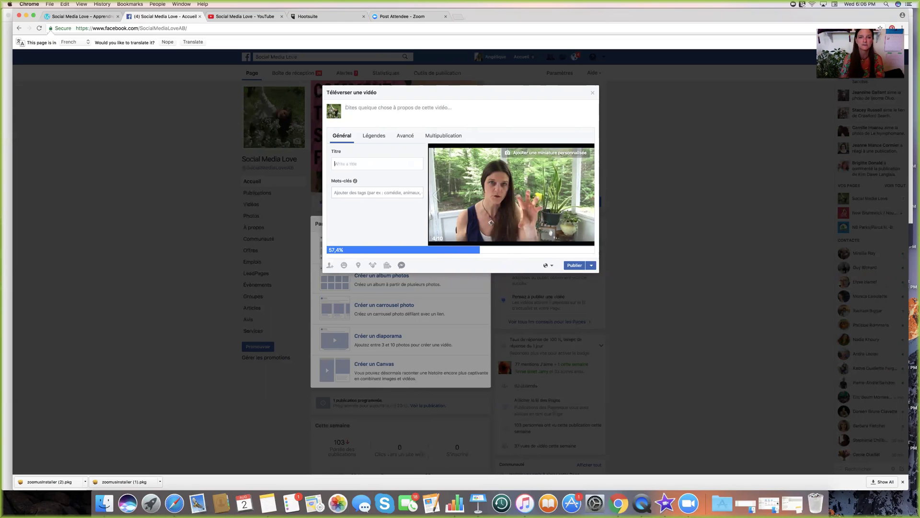
{"action": "left_click", "coordinate": [235, 16]}
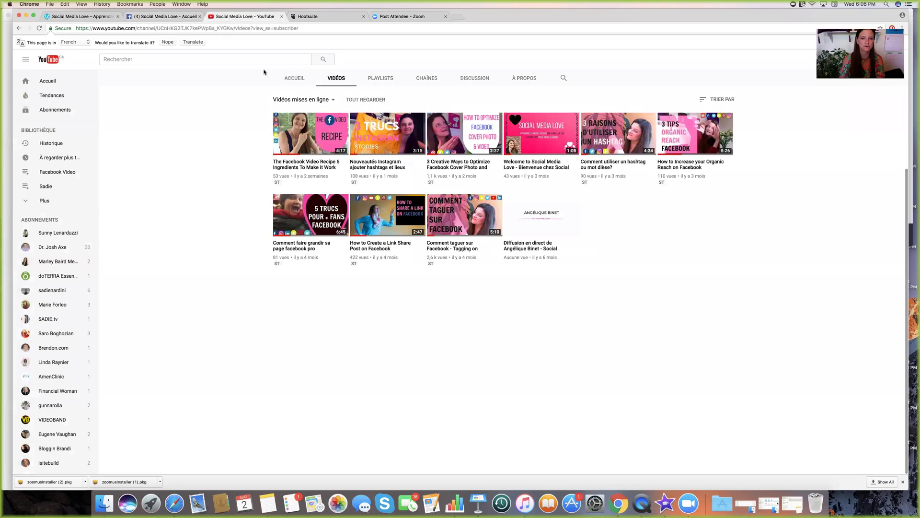
{"action": "left_click", "coordinate": [311, 170]}
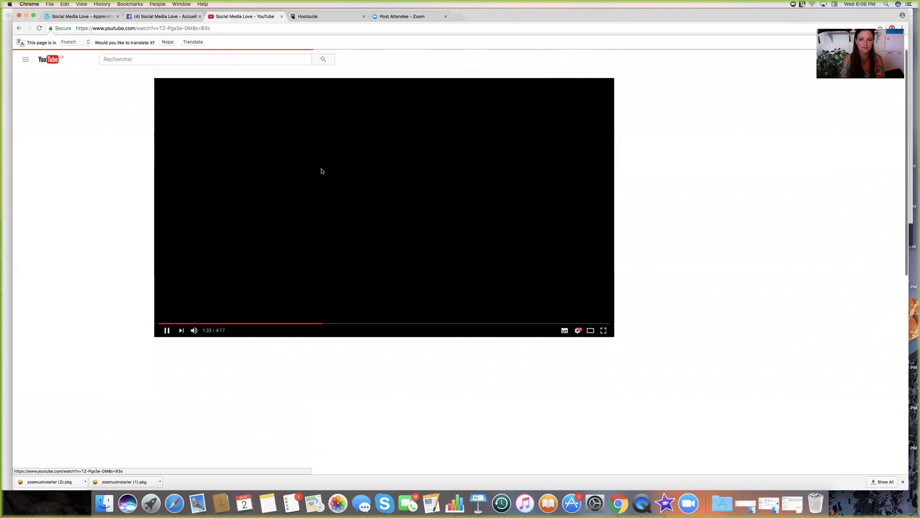
{"action": "left_click_drag", "start_coordinate": [321, 348], "coordinate": [155, 345]}
{"action": "key", "text": "super+c"}
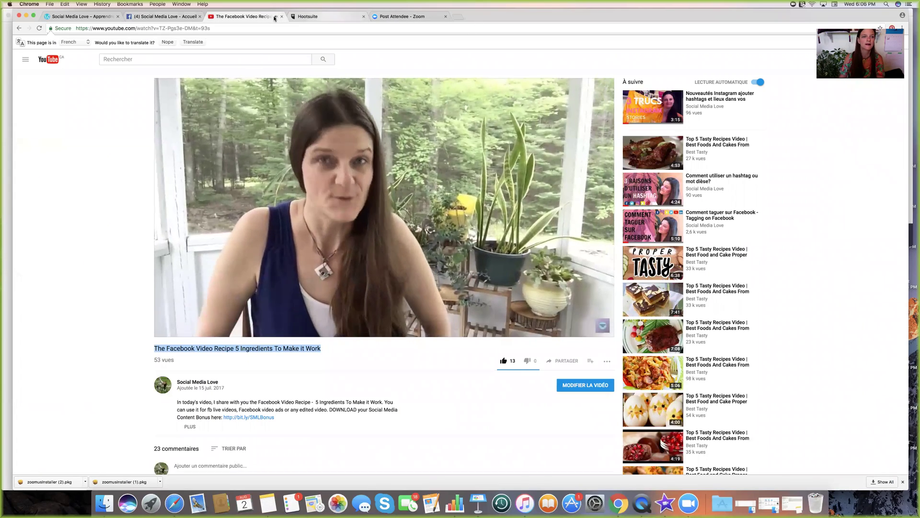
- Pause the YouTube video and paste its copied title into the title field of the Facebook upload
{"action": "left_click", "coordinate": [317, 16]}
{"action": "left_click", "coordinate": [170, 17]}
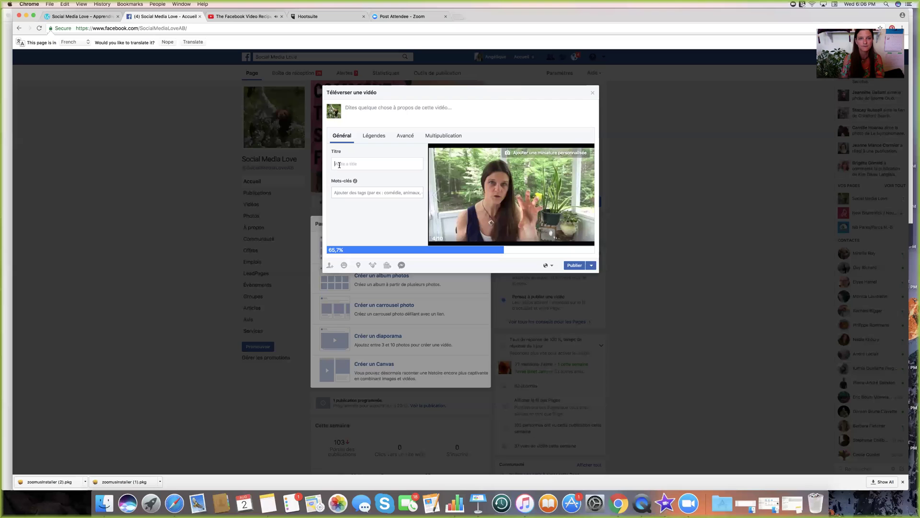
{"action": "left_click", "coordinate": [259, 16]}
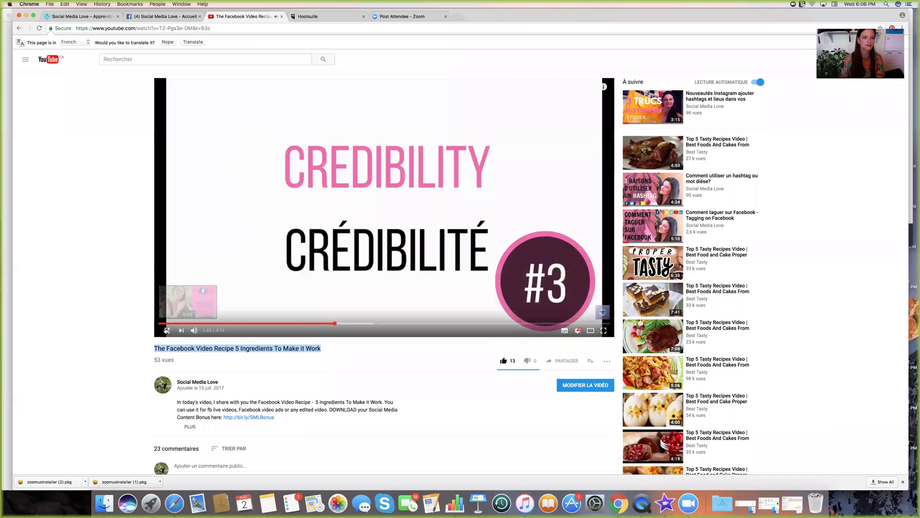
{"action": "left_click", "coordinate": [168, 16]}
{"action": "left_click", "coordinate": [362, 164]}
{"action": "key", "text": "super+v"}
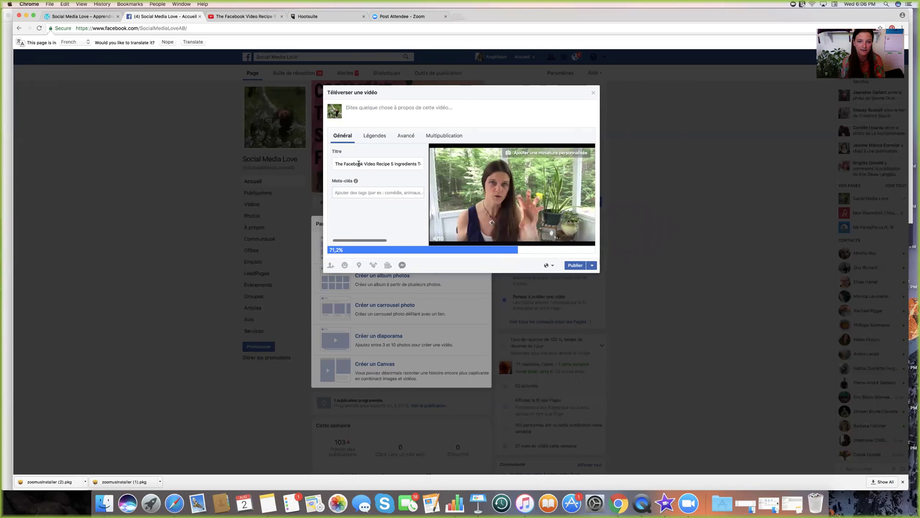
- Reword the video title to "5 Ingredients to make a Facebook Video" and display the upload's captions settings
{"action": "mouse_move", "coordinate": [390, 164]}
{"action": "left_mouse_down"}
{"action": "mouse_move", "coordinate": [417, 164]}
{"action": "mouse_move", "coordinate": [390, 165]}
{"action": "left_mouse_up"}
{"action": "key", "text": "BackSpace"}
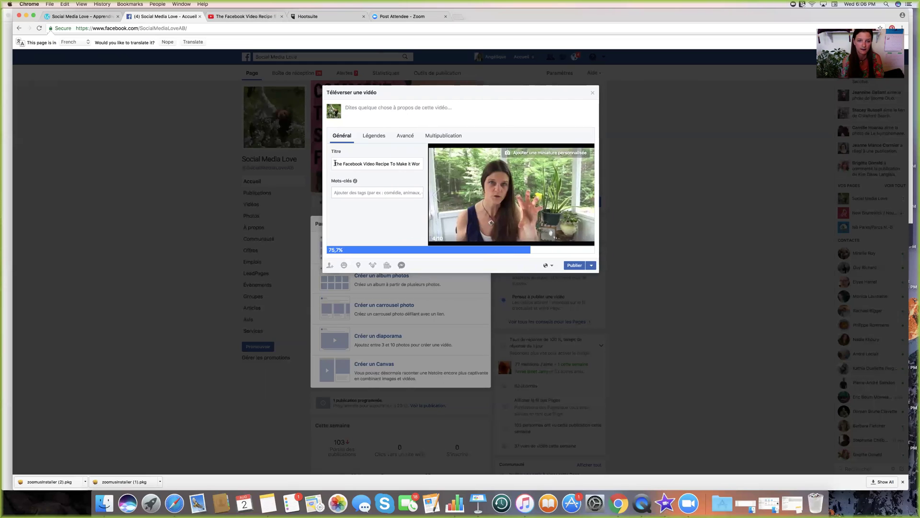
{"action": "key", "text": "super+z"}
{"action": "type", "text": "to male"}
{"action": "key", "text": "BackSpace"}
{"action": "key", "text": "BackSpace"}
{"action": "key", "text": "BackSpace"}
{"action": "type", "text": "ka The Facebook Video"}
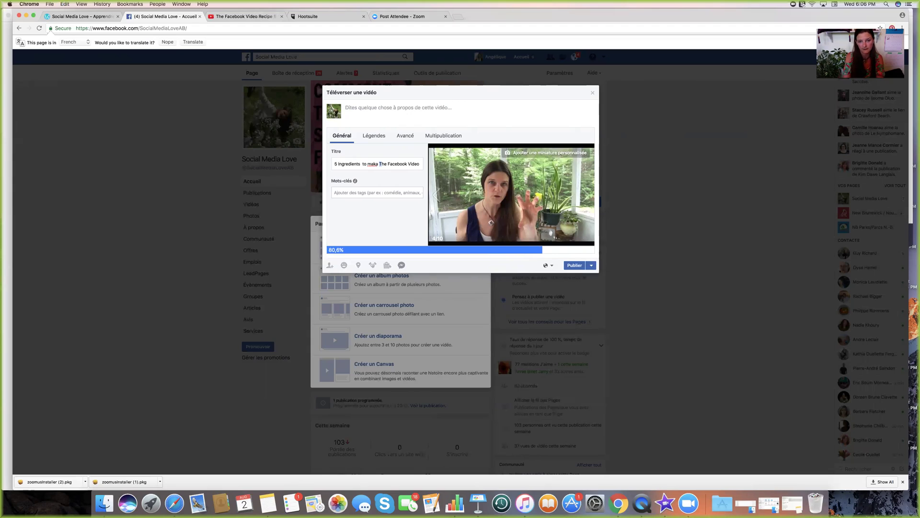
{"action": "type", "text": "a"}
{"action": "key", "text": "Delete"}
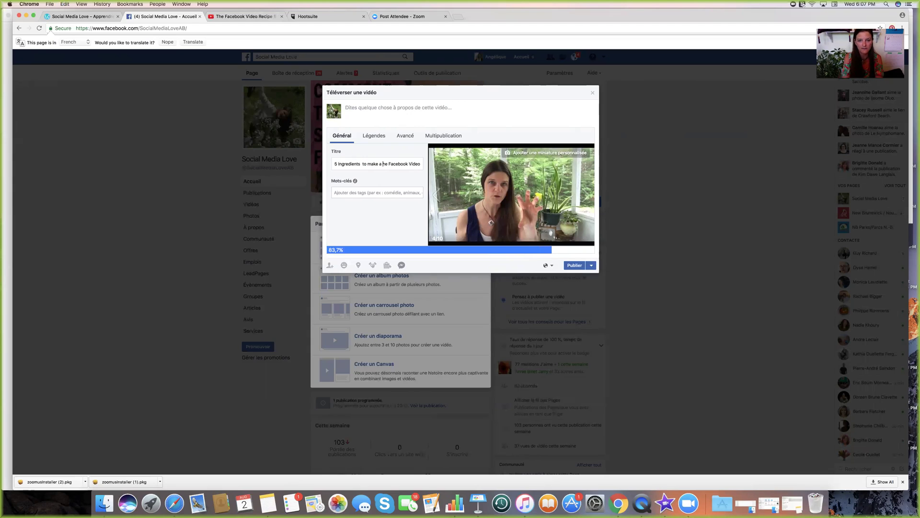
{"action": "key", "text": "Delete"}
{"action": "key", "text": "Delete"}
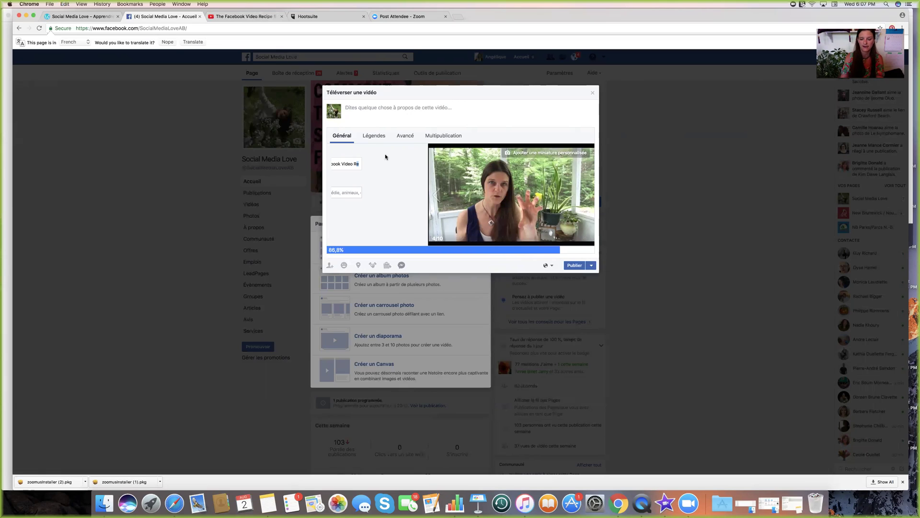
{"action": "key", "text": "BackSpace"}
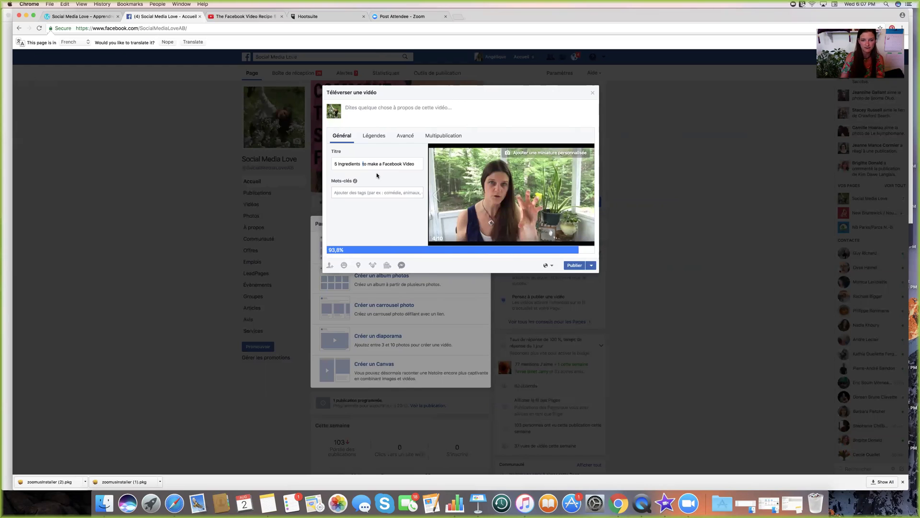
{"action": "key", "text": "BackSpace"}
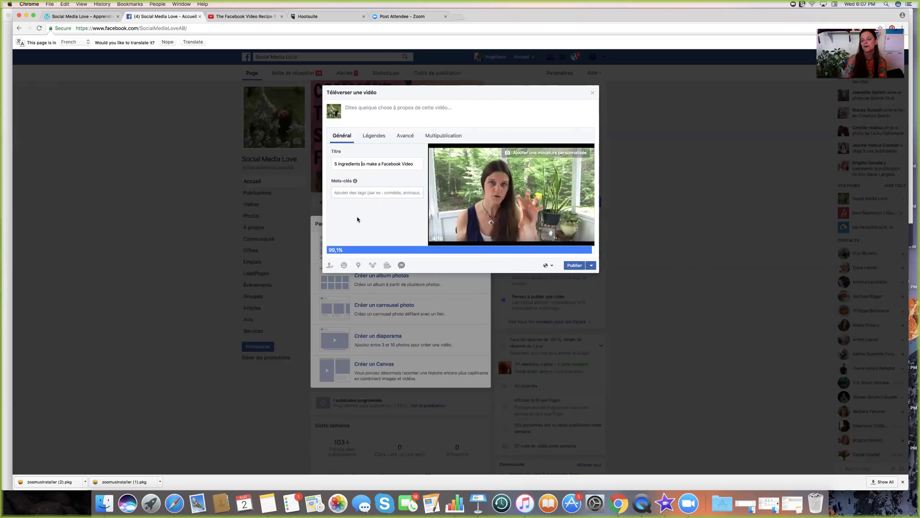
{"action": "left_click", "coordinate": [374, 138]}
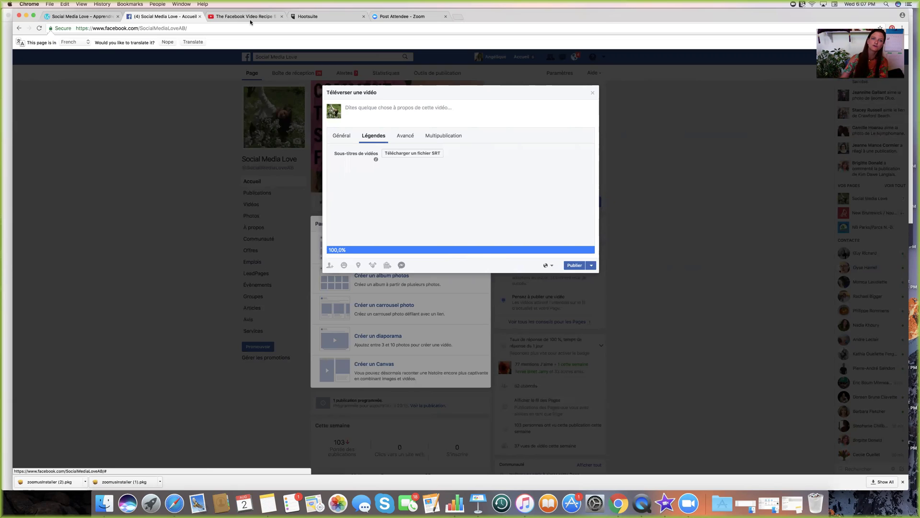
- Look in Finder and iMovie, and return to the Facebook Video Recipe video on YouTube in Chrome
{"action": "left_click", "coordinate": [103, 503]}
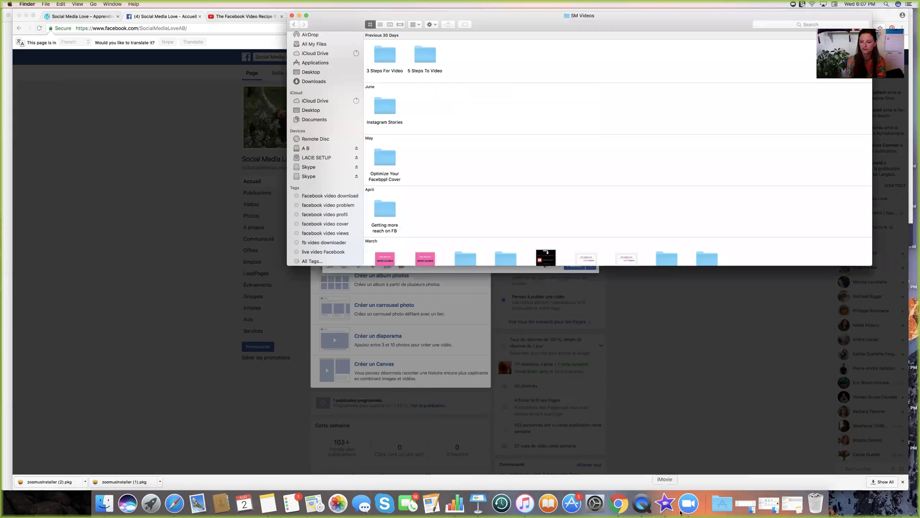
{"action": "left_click", "coordinate": [665, 505]}
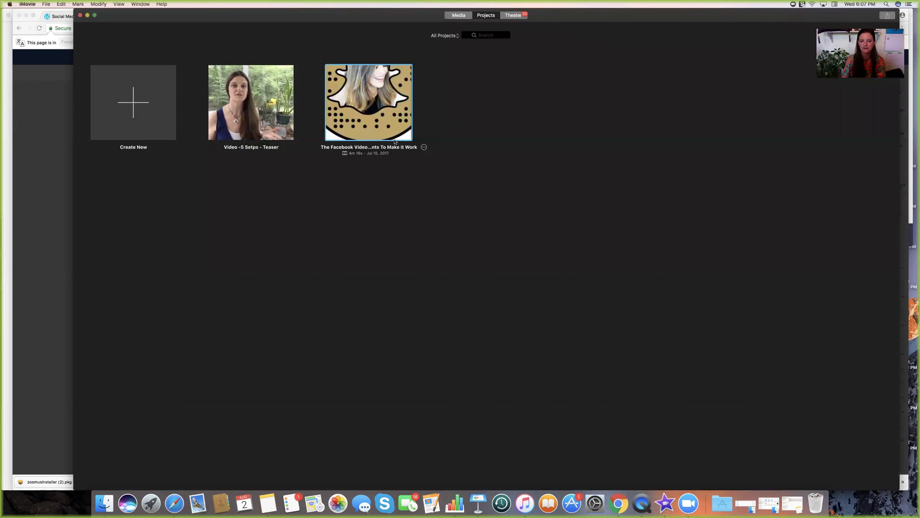
{"action": "left_click", "coordinate": [105, 503]}
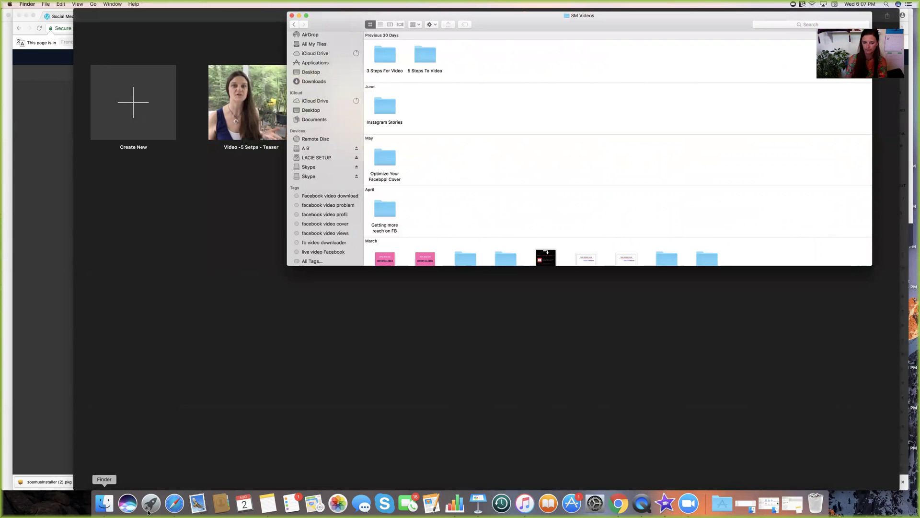
{"action": "left_click", "coordinate": [617, 504]}
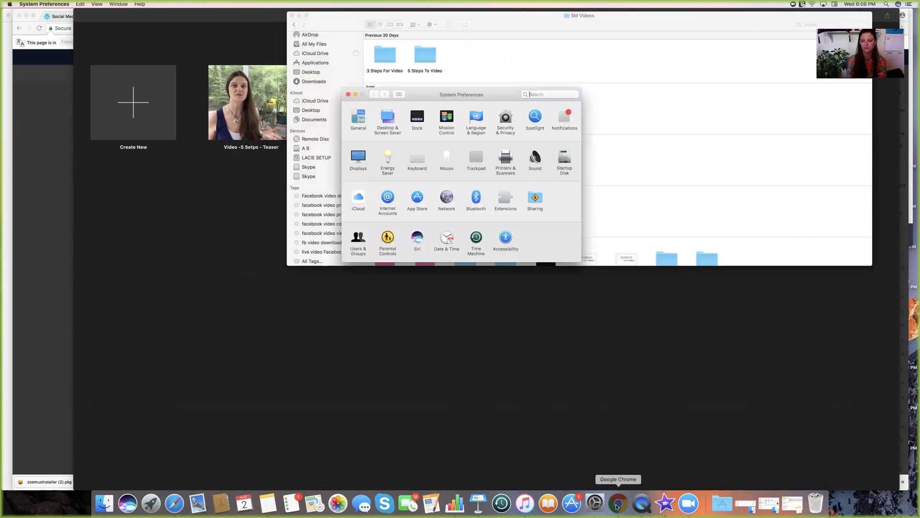
{"action": "left_click", "coordinate": [236, 16]}
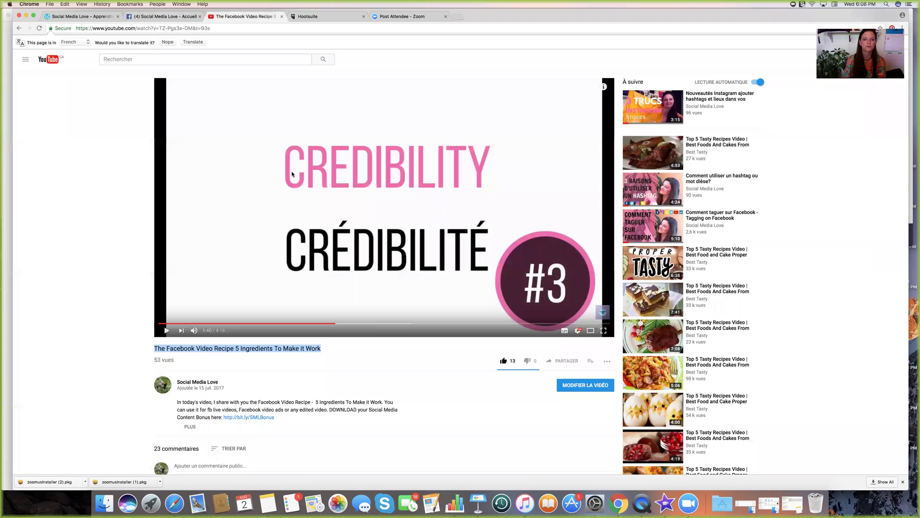
{"action": "left_click", "coordinate": [167, 331]}
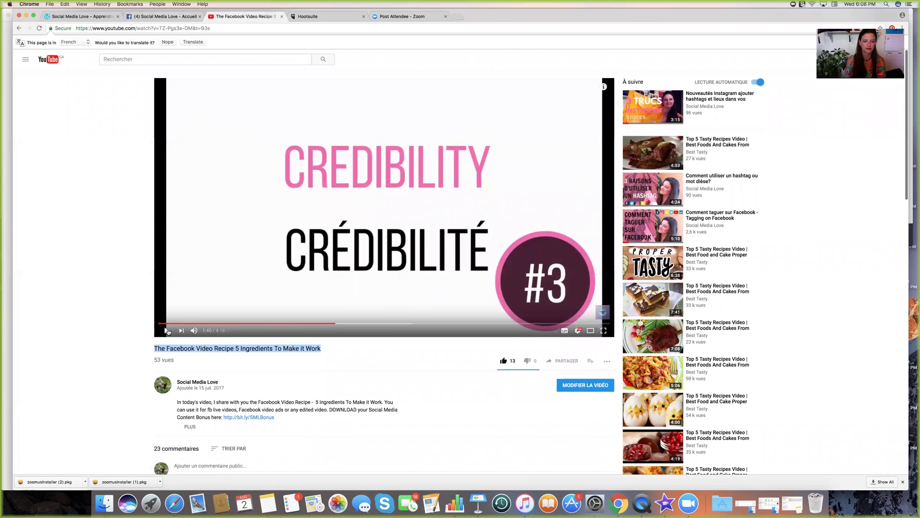
- Open the subtitles of the Facebook Video Recipe video in YouTube's video editor and download the published English track as .srt
{"action": "left_click", "coordinate": [166, 331]}
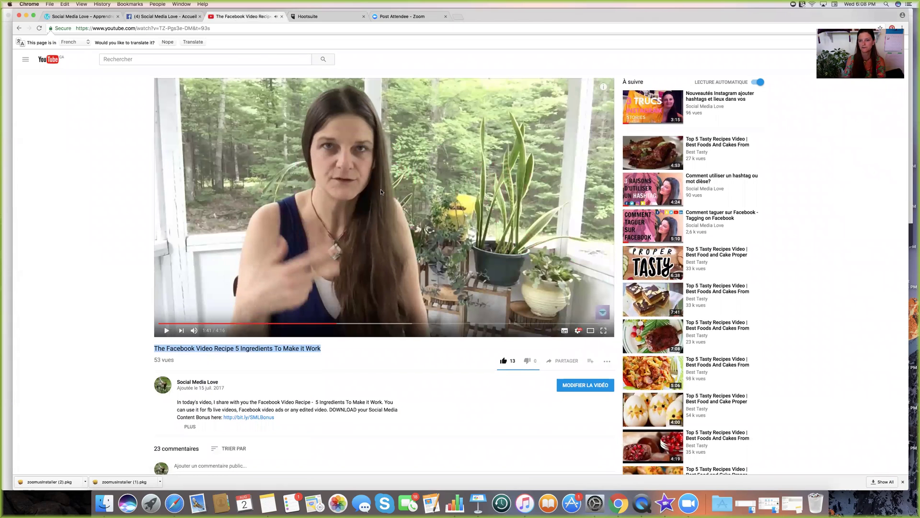
{"action": "left_click", "coordinate": [575, 386]}
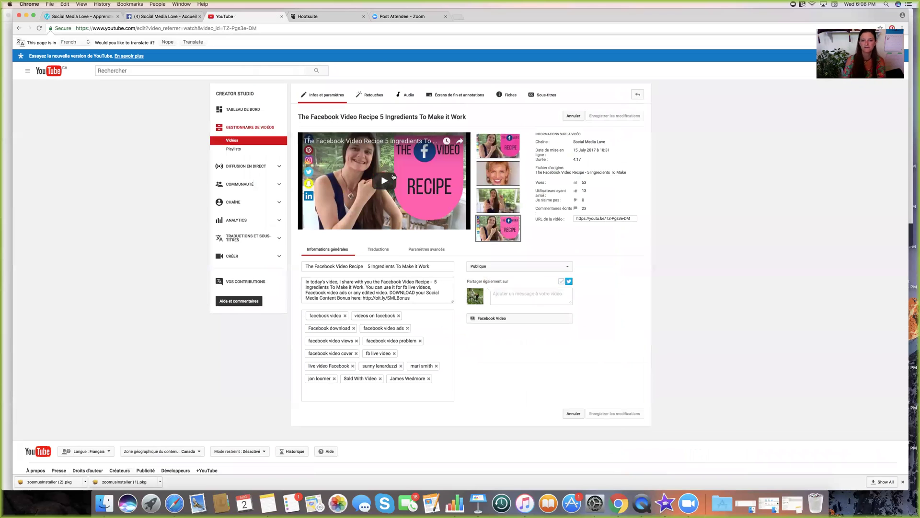
{"action": "left_click", "coordinate": [548, 96]}
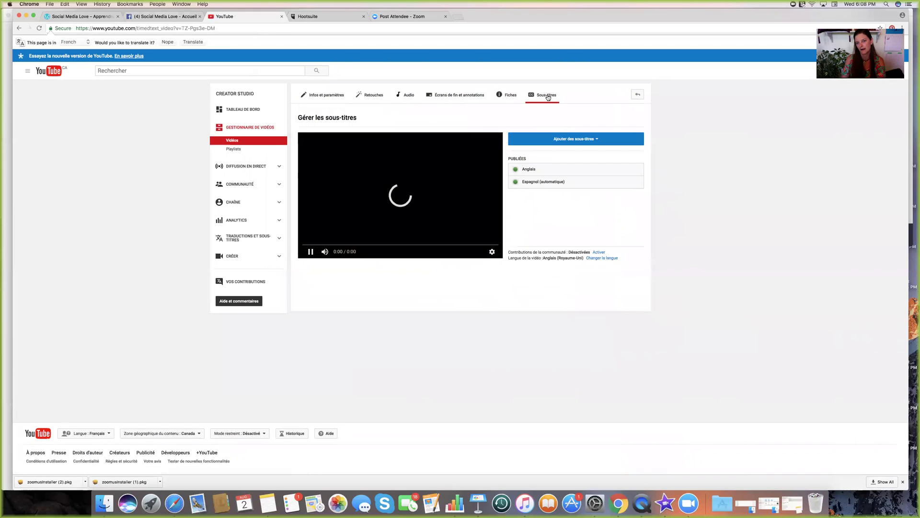
{"action": "left_click", "coordinate": [529, 170]}
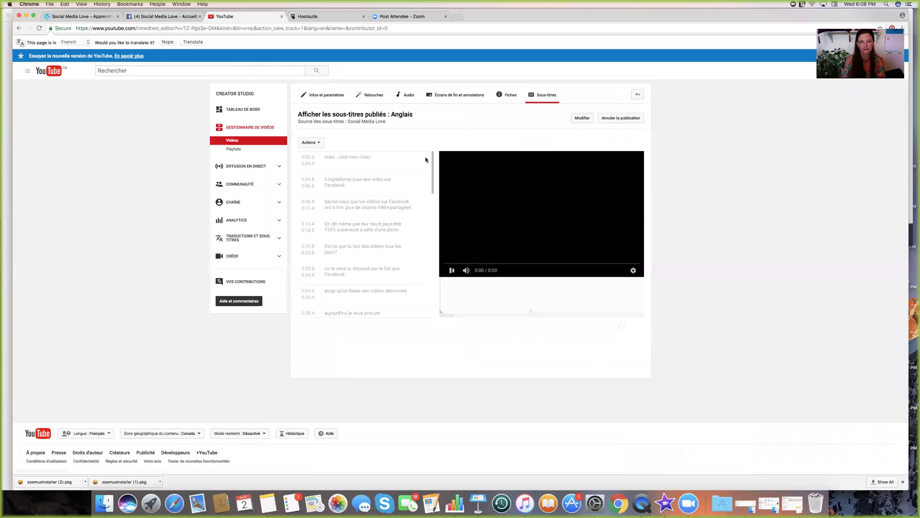
{"action": "left_click", "coordinate": [310, 142]}
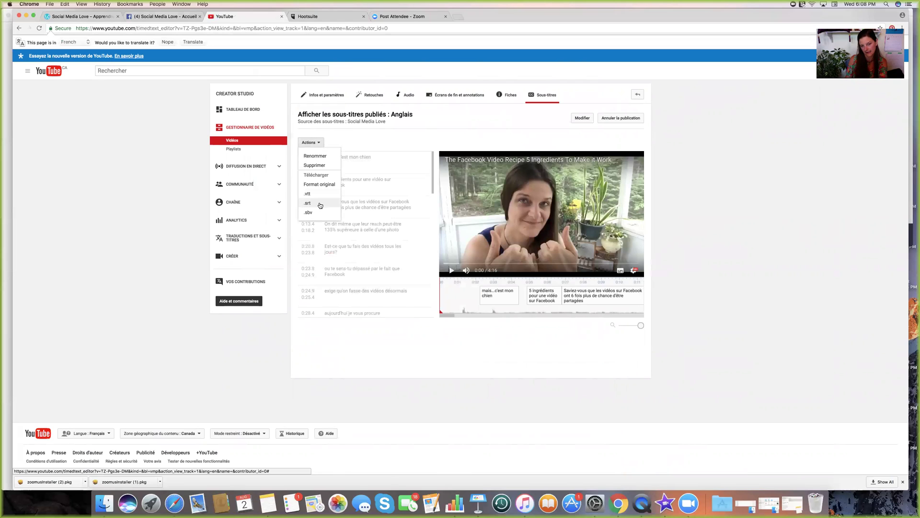
{"action": "left_click", "coordinate": [320, 205]}
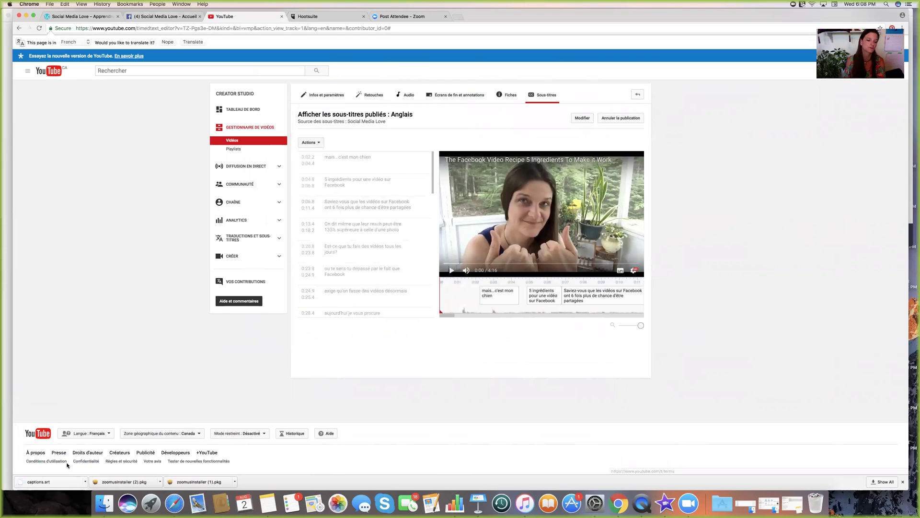
- Open the 5 Steps To Video folder in Finder and try to open the 5videos.en_US.srt captions file
{"action": "left_click", "coordinate": [105, 503]}
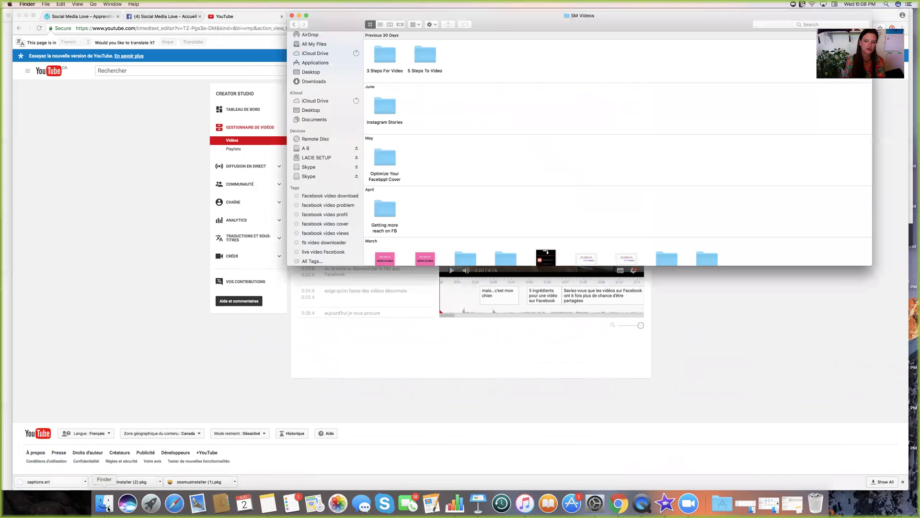
{"action": "double_click", "coordinate": [425, 56]}
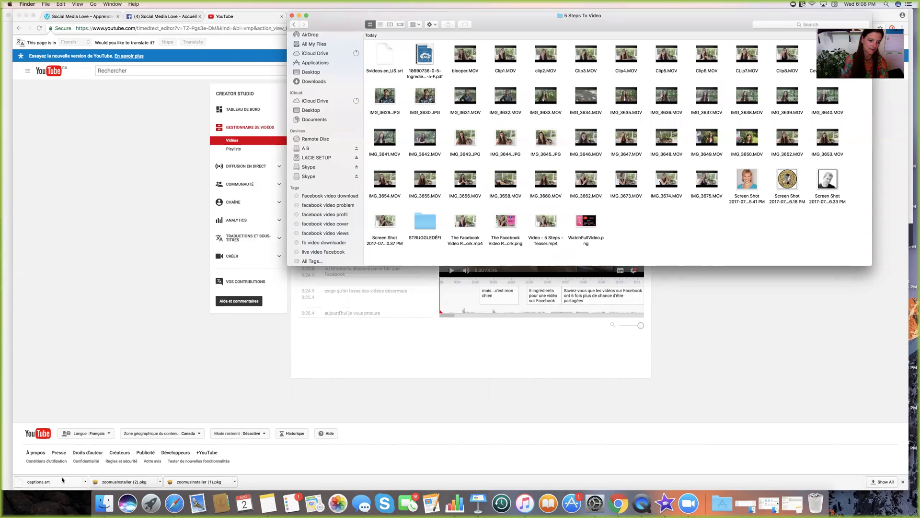
{"action": "left_click", "coordinate": [386, 68]}
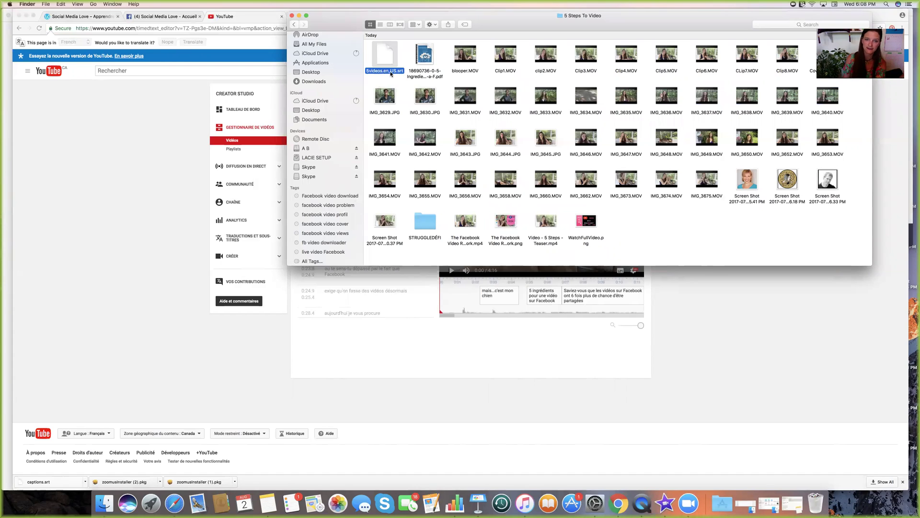
{"action": "double_click", "coordinate": [378, 72]}
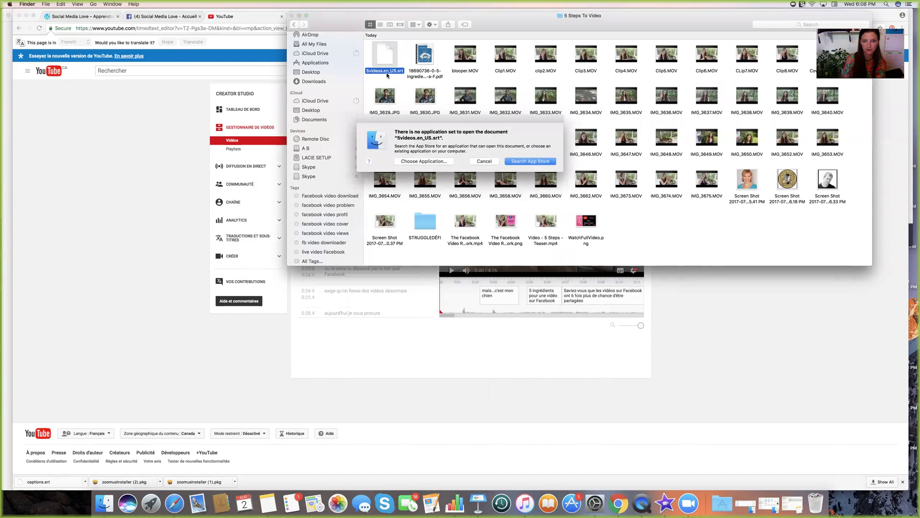
{"action": "left_click", "coordinate": [481, 163]}
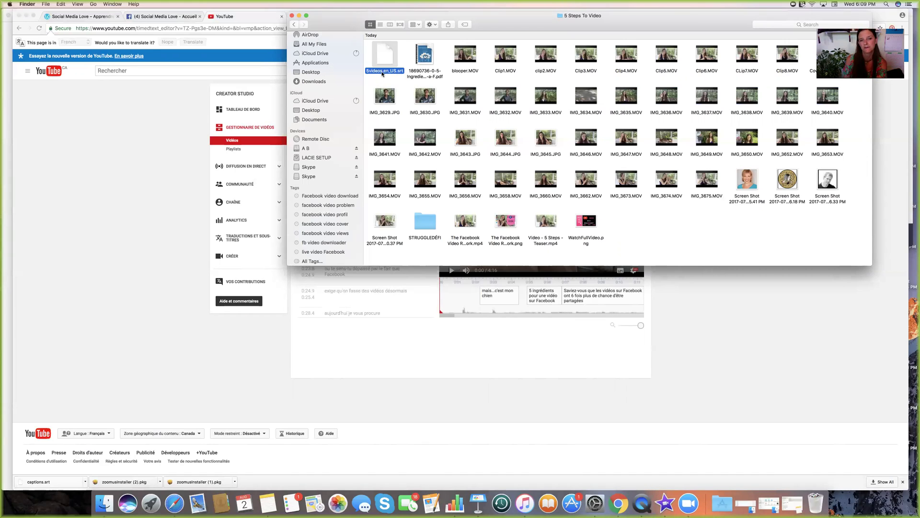
- Examine the language code in the captions file's name, leaving the name as it is
{"action": "left_click", "coordinate": [383, 72]}
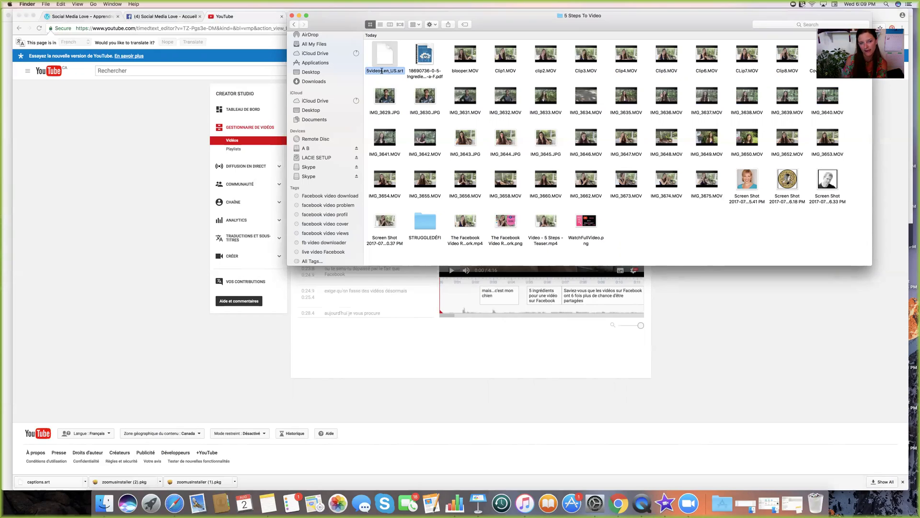
{"action": "left_click", "coordinate": [384, 71]}
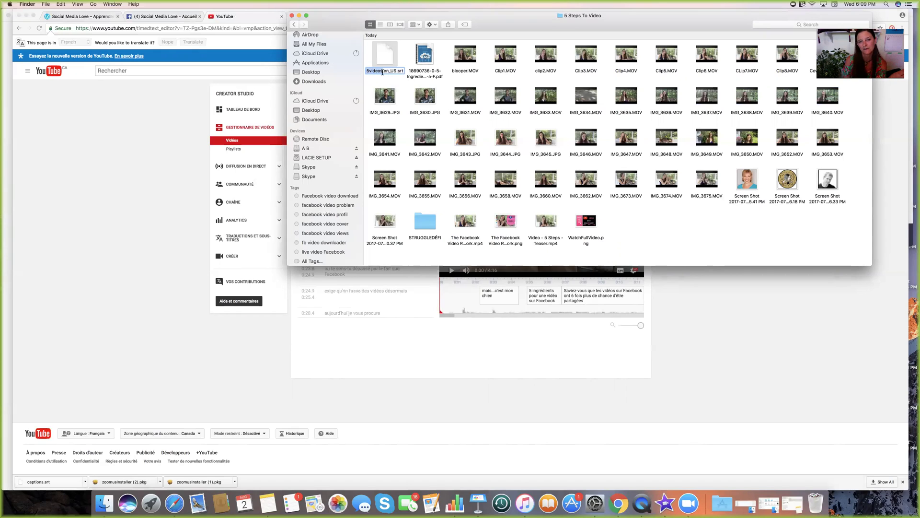
{"action": "left_click", "coordinate": [386, 71]}
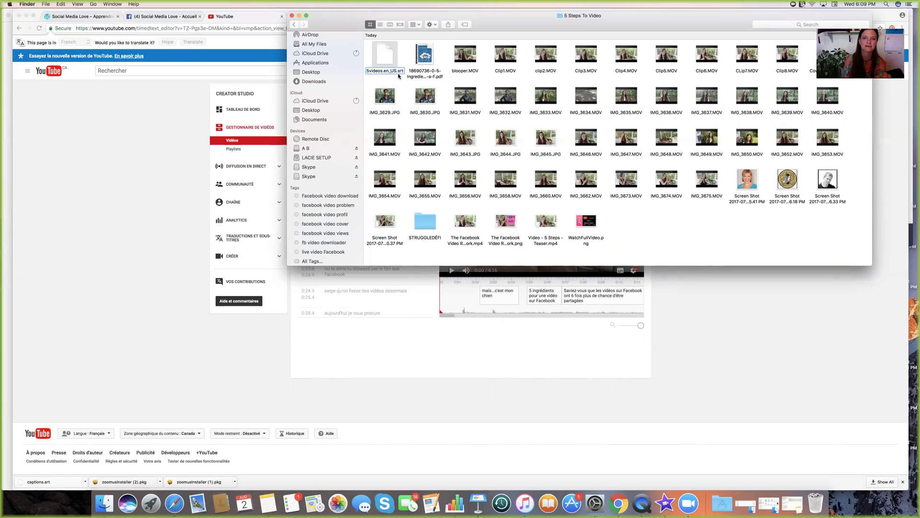
{"action": "key", "text": "Return"}
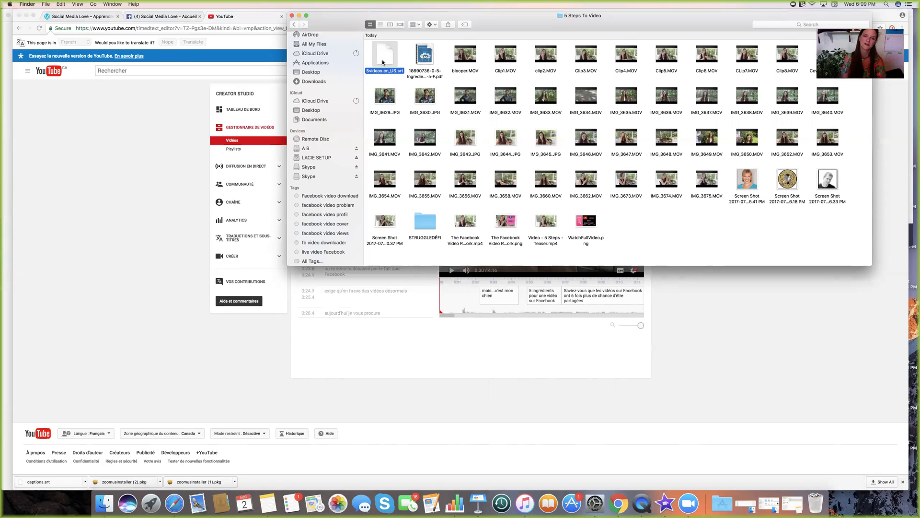
- Return to the Facebook upload in Chrome and add 5videos.en_US.srt from the 5 Steps To Video folder as the video's captions
{"action": "left_click", "coordinate": [361, 347]}
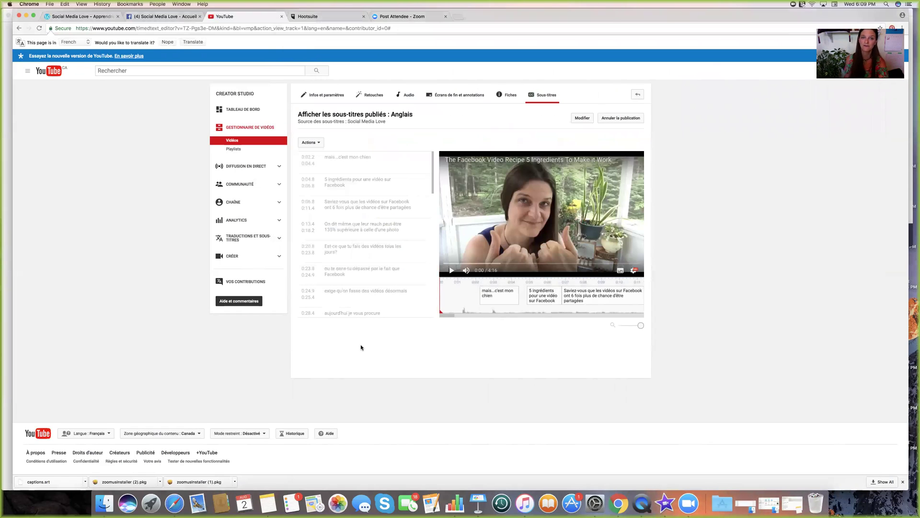
{"action": "left_click", "coordinate": [163, 17]}
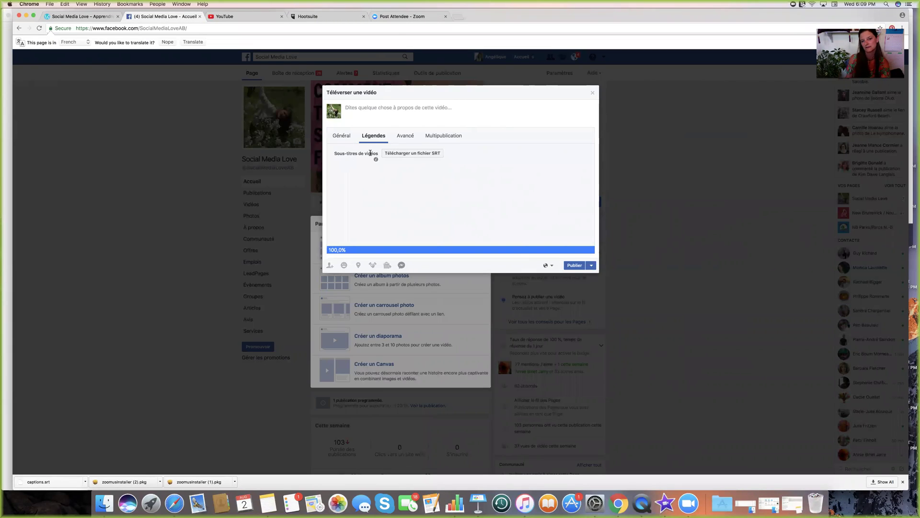
{"action": "left_click", "coordinate": [428, 155]}
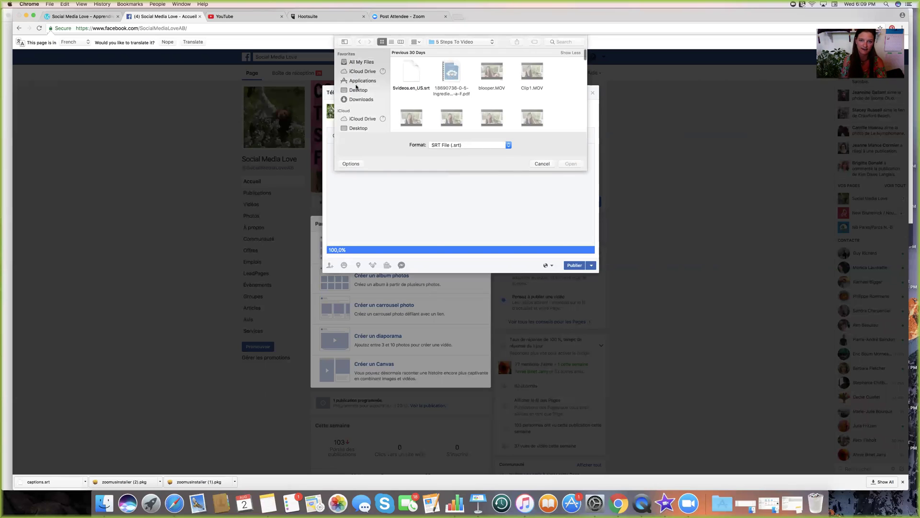
{"action": "left_click", "coordinate": [409, 76]}
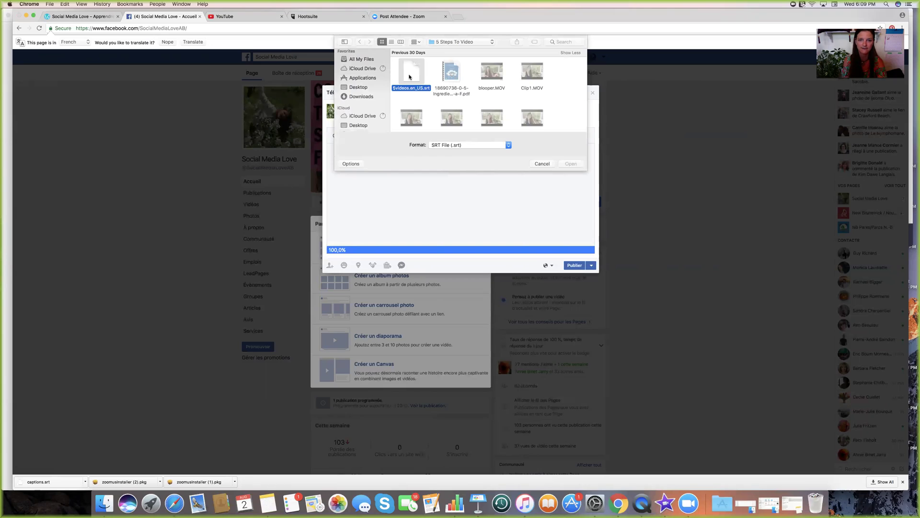
{"action": "left_click", "coordinate": [570, 164]}
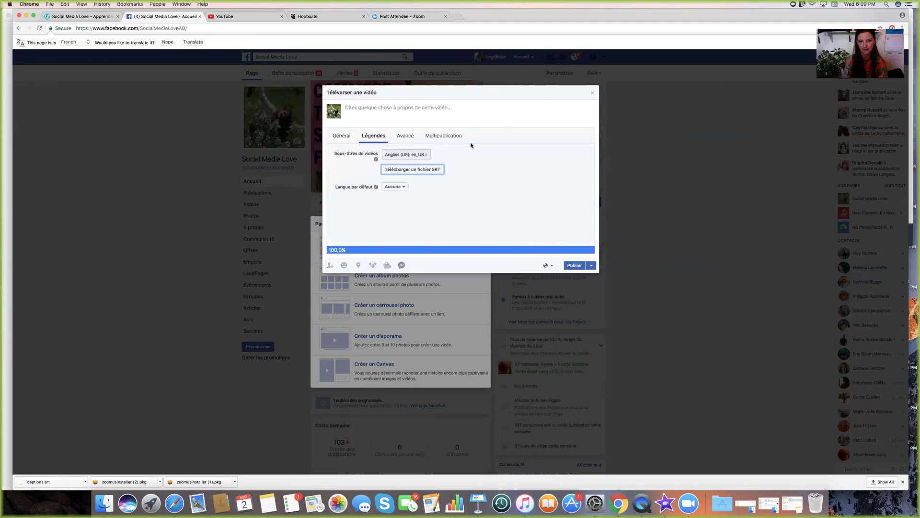
- Review the default caption language choices and the upload's advanced, crossposting and captions settings, ending on the general settings
{"action": "left_click", "coordinate": [402, 186]}
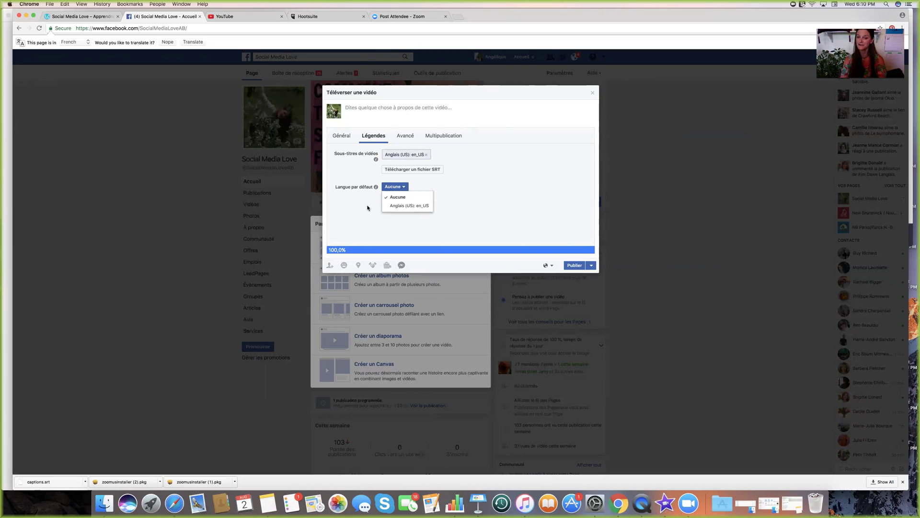
{"action": "left_click", "coordinate": [457, 180]}
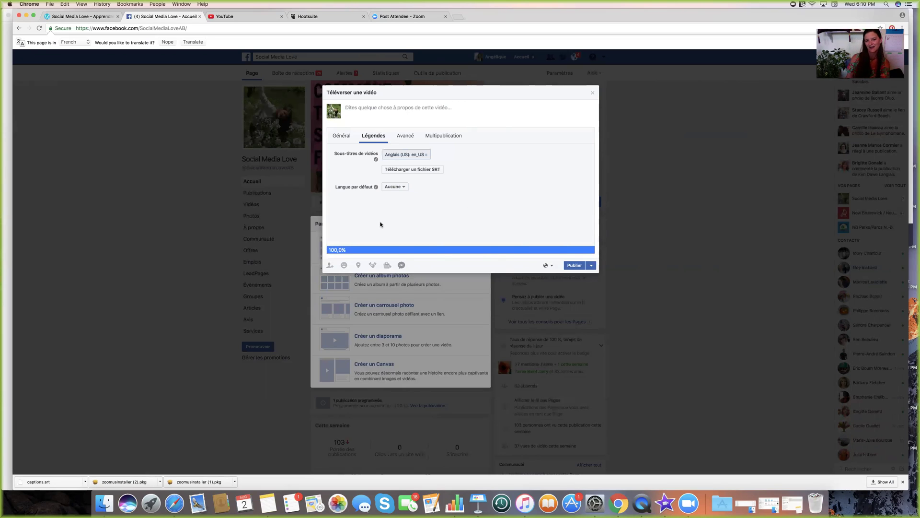
{"action": "left_click", "coordinate": [405, 136]}
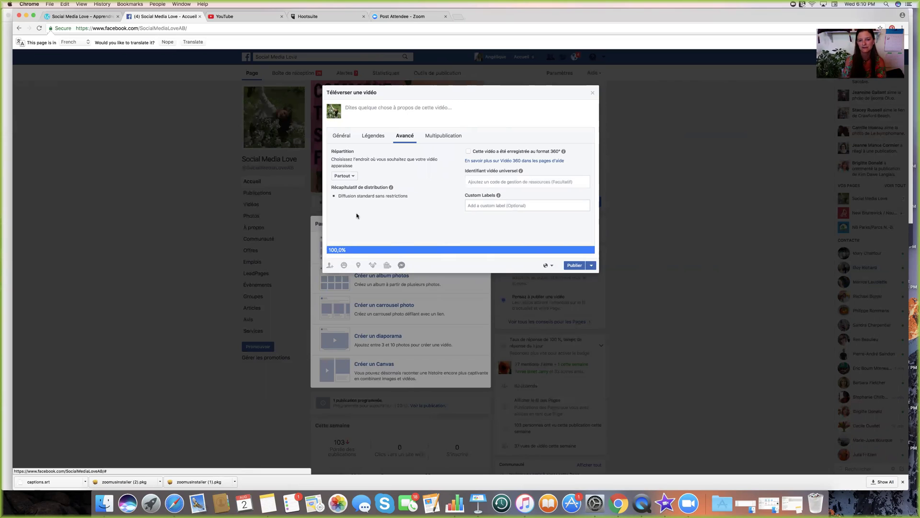
{"action": "left_click", "coordinate": [440, 138]}
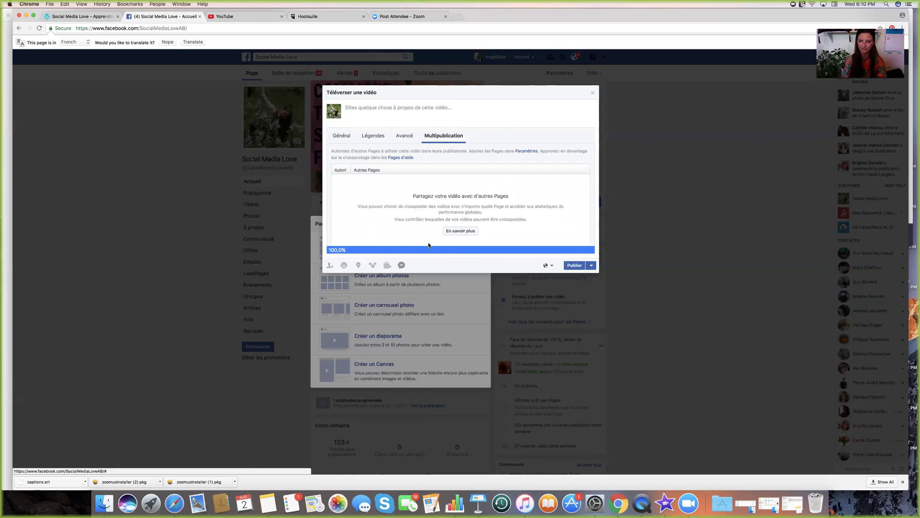
{"action": "left_click", "coordinate": [343, 137]}
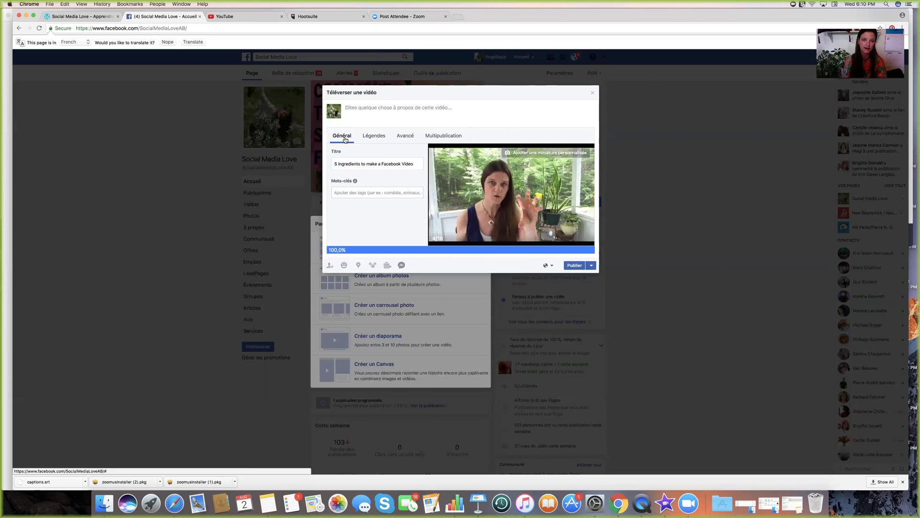
{"action": "left_click", "coordinate": [372, 138]}
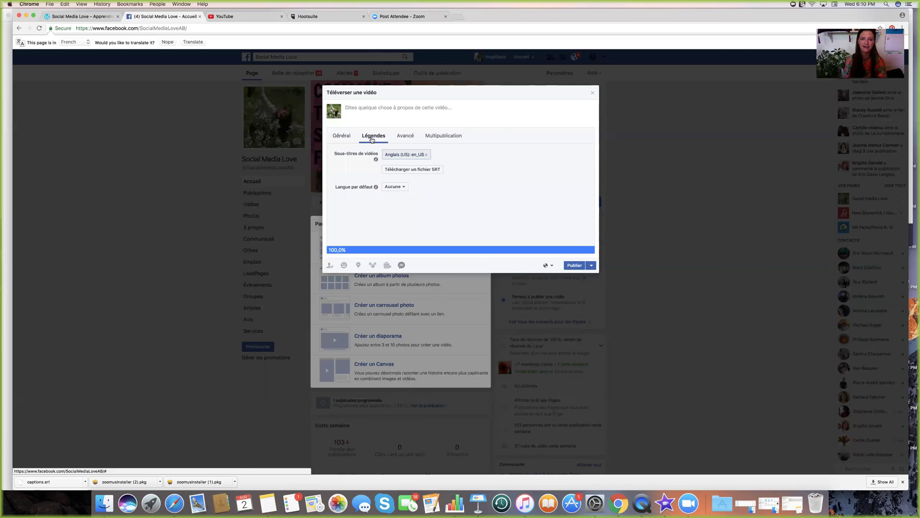
{"action": "left_click", "coordinate": [342, 139]}
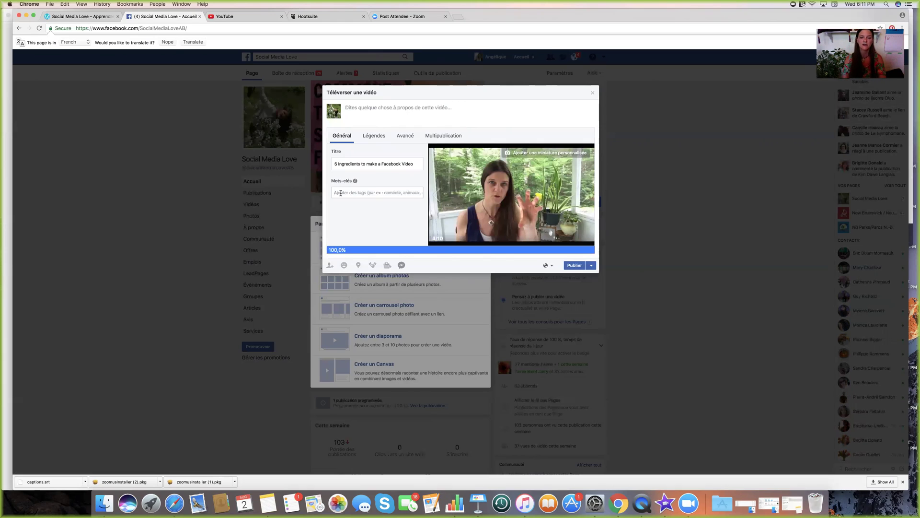
{"action": "type", "text": "social meid"}
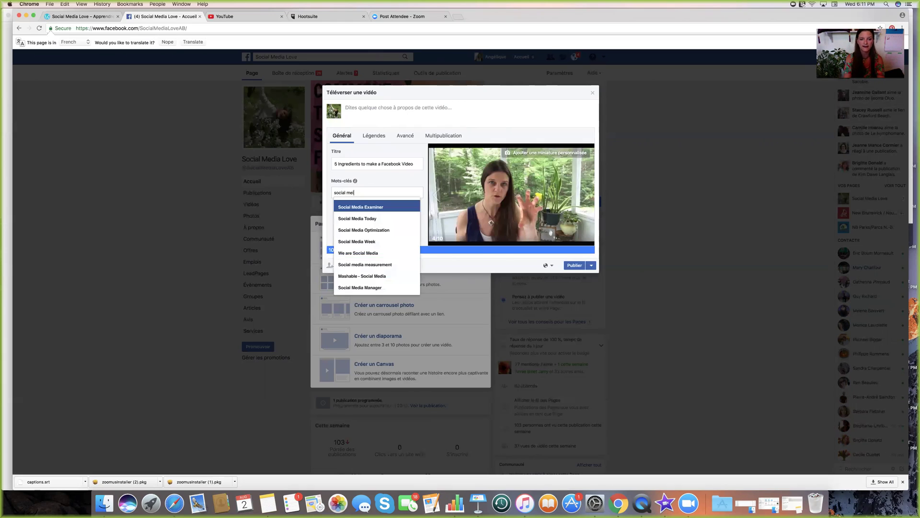
{"action": "key", "text": "BackSpace"}
{"action": "key", "text": "BackSpace"}
{"action": "key", "text": "BackSpace"}
{"action": "key", "text": "BackSpace"}
{"action": "key", "text": "BackSpace"}
{"action": "key", "text": "BackSpace"}
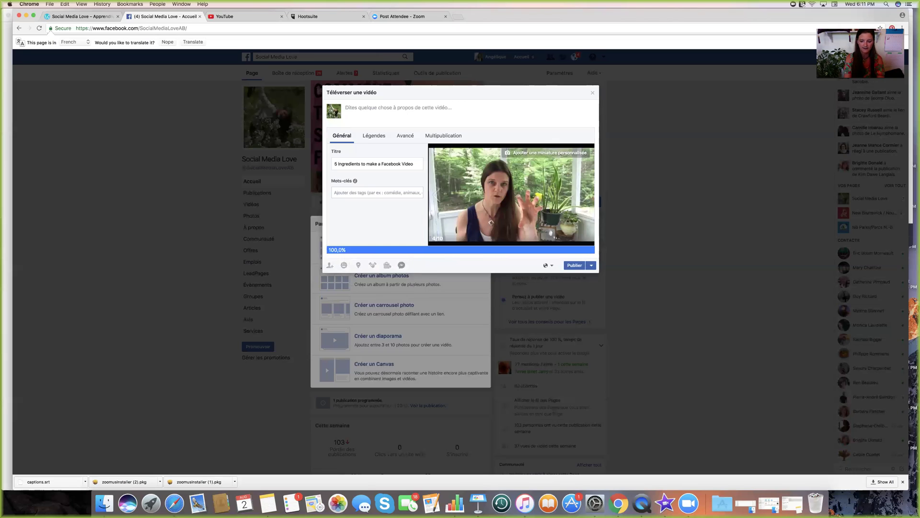
- Add the keywords Médias sociaux, Marketing des médias sociaux and Facebook to the video
{"action": "type", "text": "méd"}
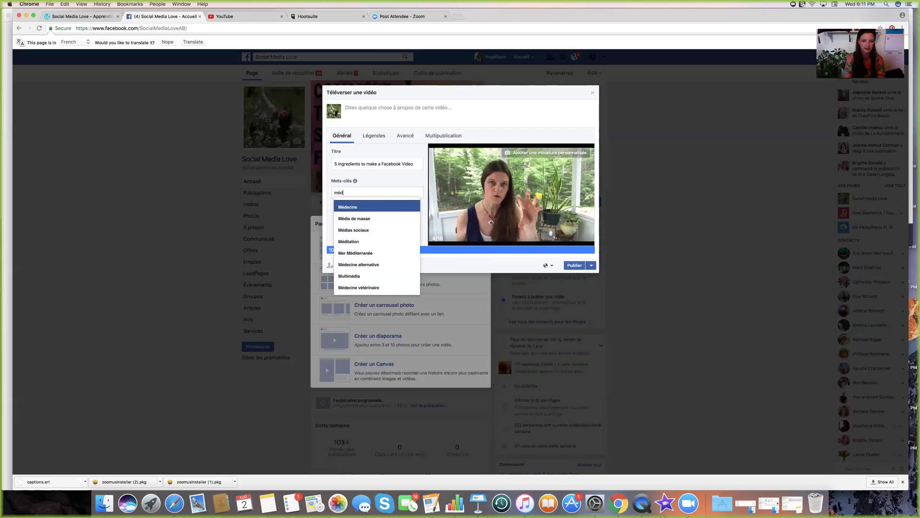
{"action": "key", "text": "Down"}
{"action": "key", "text": "Down"}
{"action": "key", "text": "Return"}
{"action": "type", "text": "marketing "}
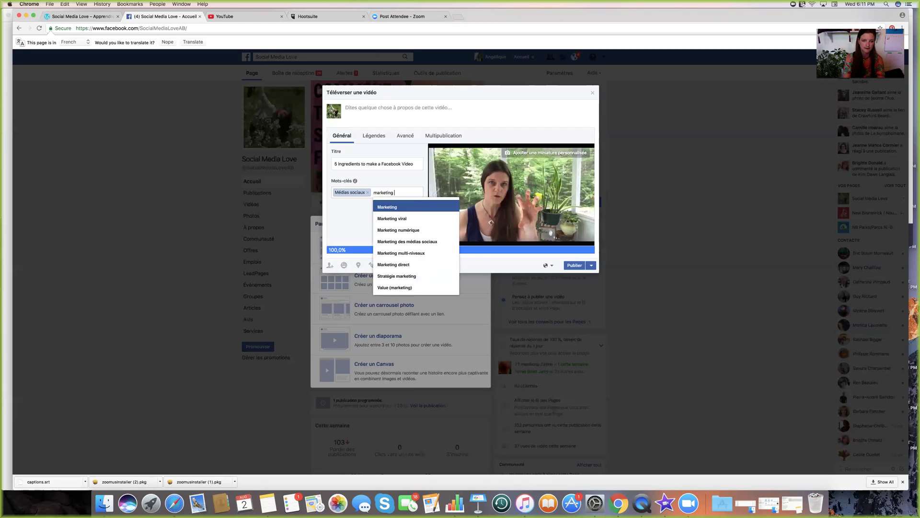
{"action": "type", "text": "media"}
{"action": "key", "text": "Return"}
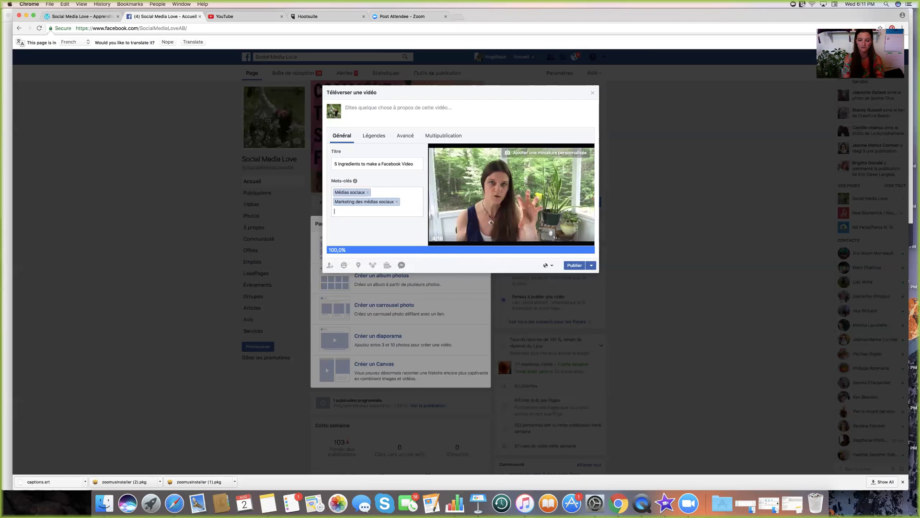
{"action": "type", "text": "facebook"}
{"action": "key", "text": "Return"}
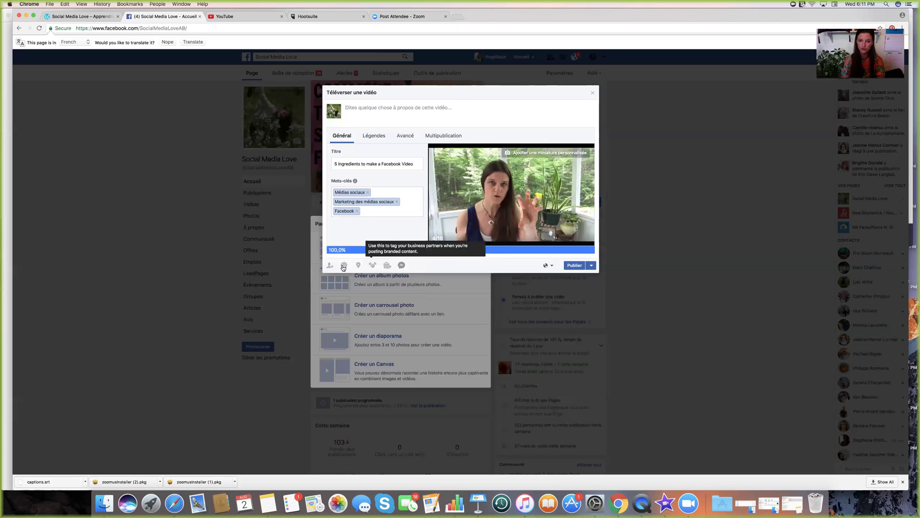
- Tag the country Canada as the location of the video post
{"action": "left_click", "coordinate": [358, 266]}
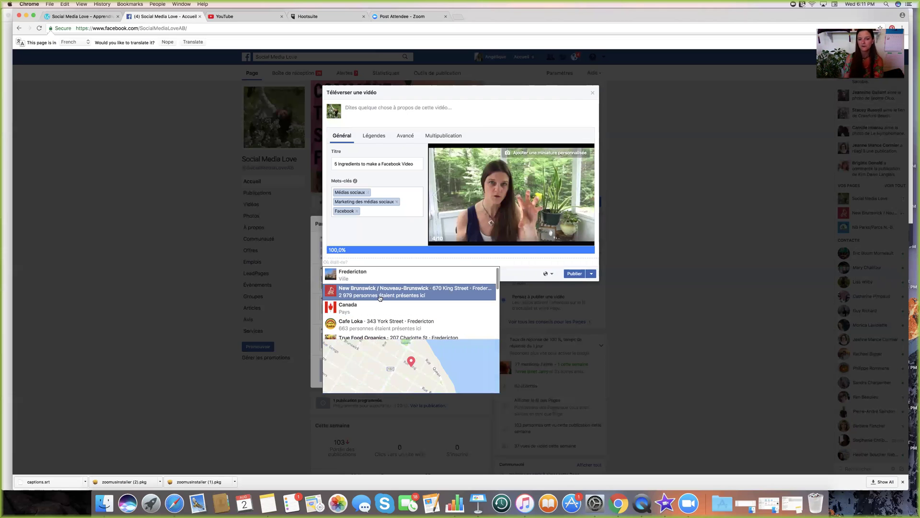
{"action": "left_click", "coordinate": [370, 310]}
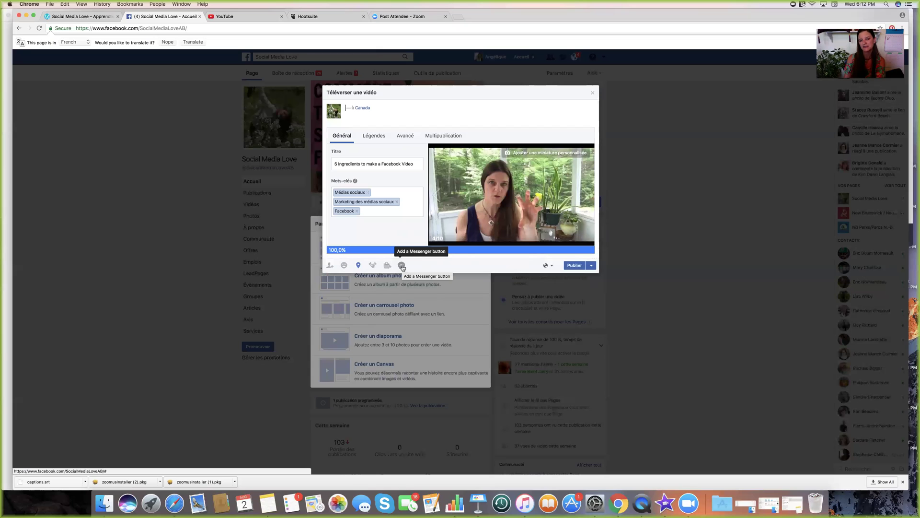
- Add a Messenger button to the video post
{"action": "left_click", "coordinate": [401, 266]}
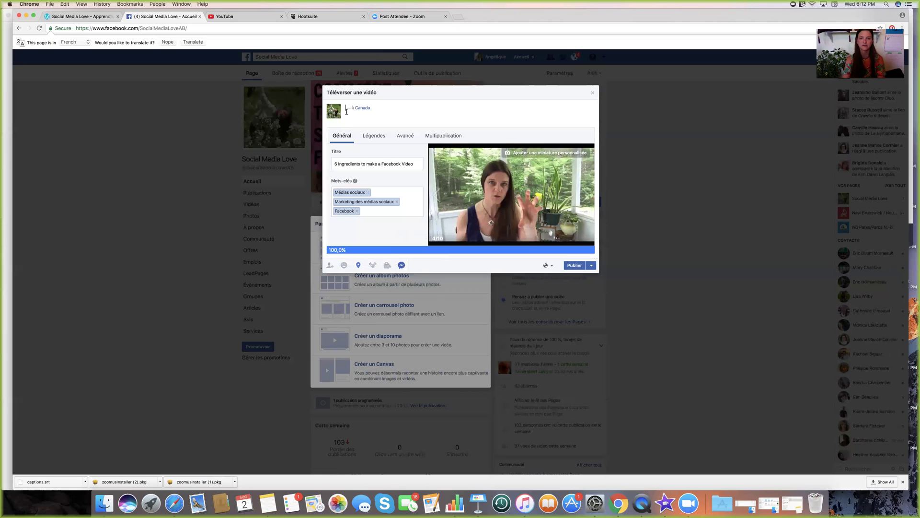
- Open the Facebook Video Recipe video's details in YouTube's video manager and copy its description up to "any edited video."
{"action": "left_click", "coordinate": [247, 16]}
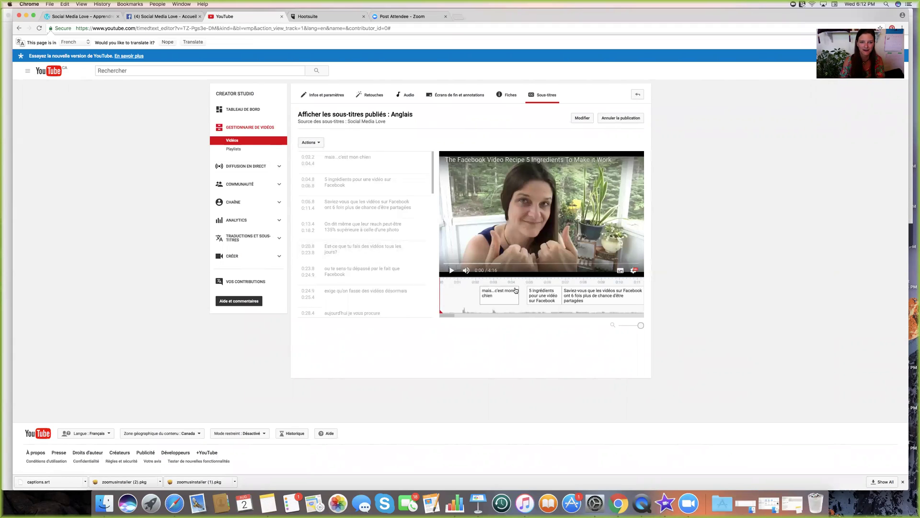
{"action": "left_click", "coordinate": [242, 140]}
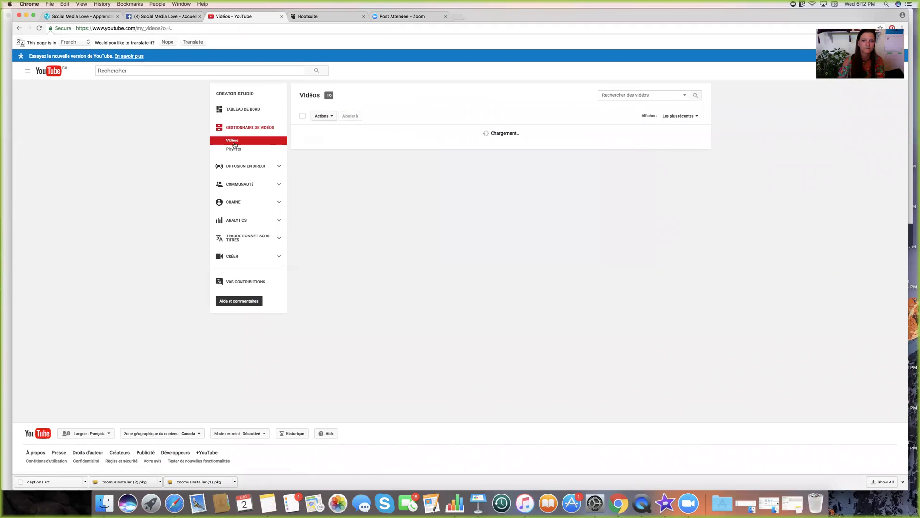
{"action": "left_click", "coordinate": [386, 169]}
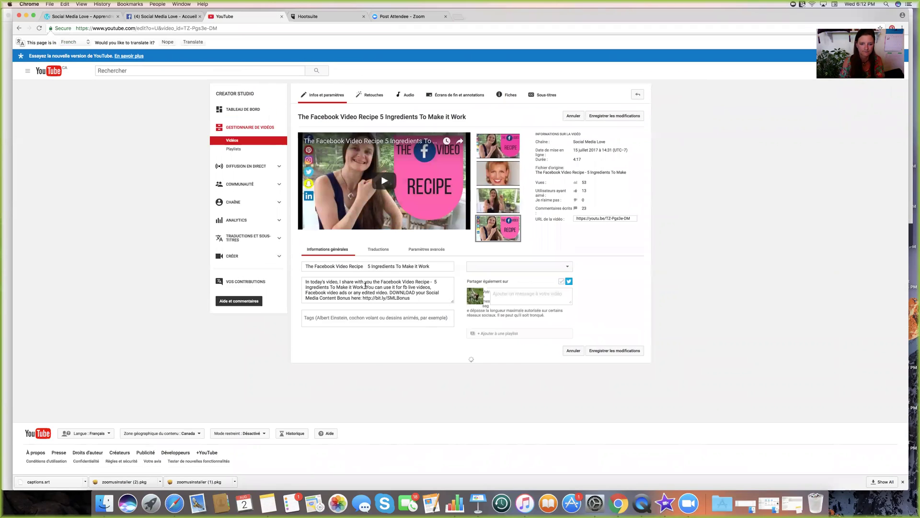
{"action": "left_click", "coordinate": [360, 287]}
{"action": "left_click_drag", "start_coordinate": [304, 282], "coordinate": [389, 290]}
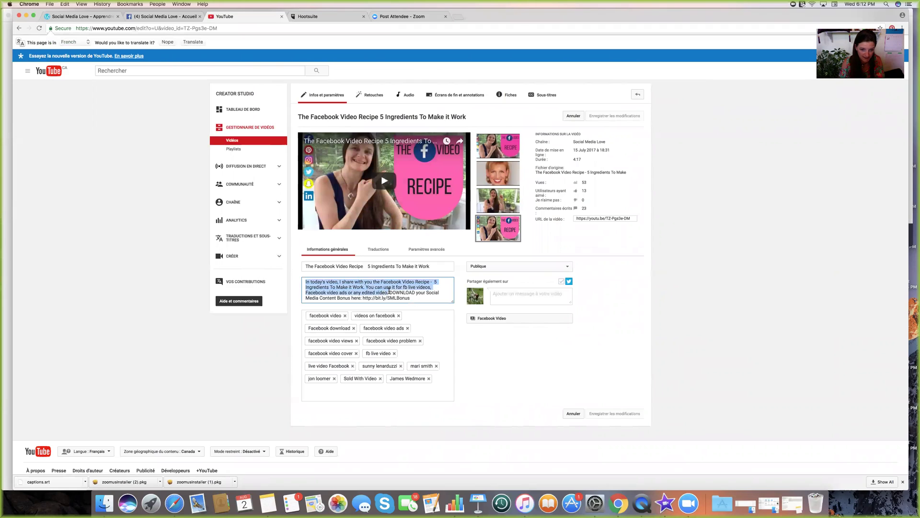
{"action": "key", "text": "ctrl+c"}
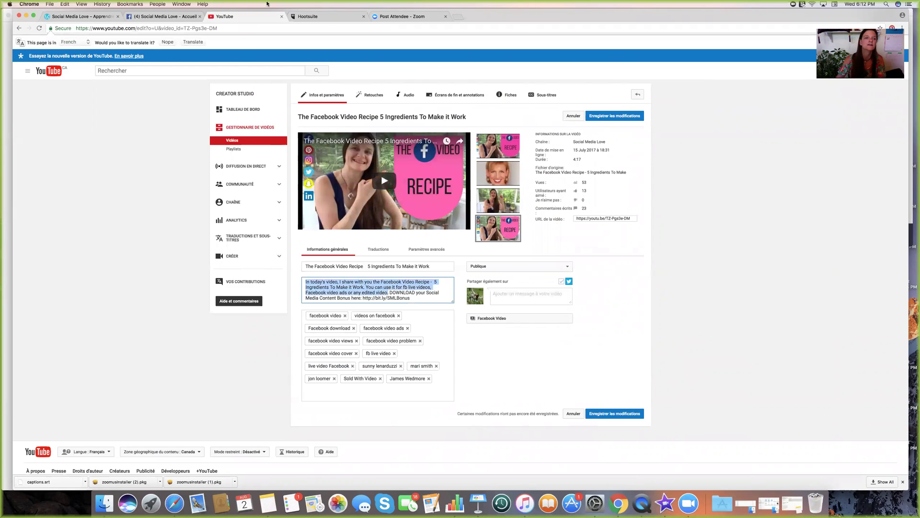
- Return to the Facebook video upload and paste the copied YouTube description as the post text
{"action": "left_click", "coordinate": [169, 18]}
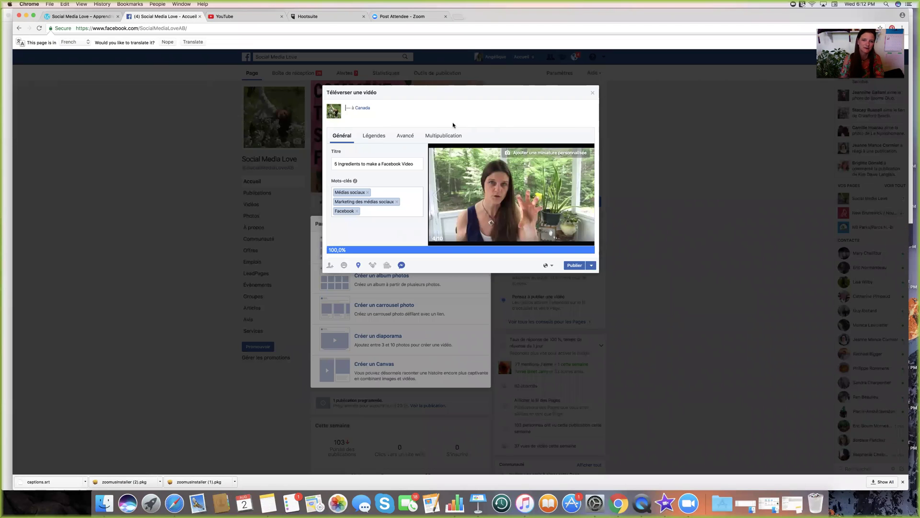
{"action": "left_click", "coordinate": [490, 124]}
{"action": "key", "text": "cmd+v"}
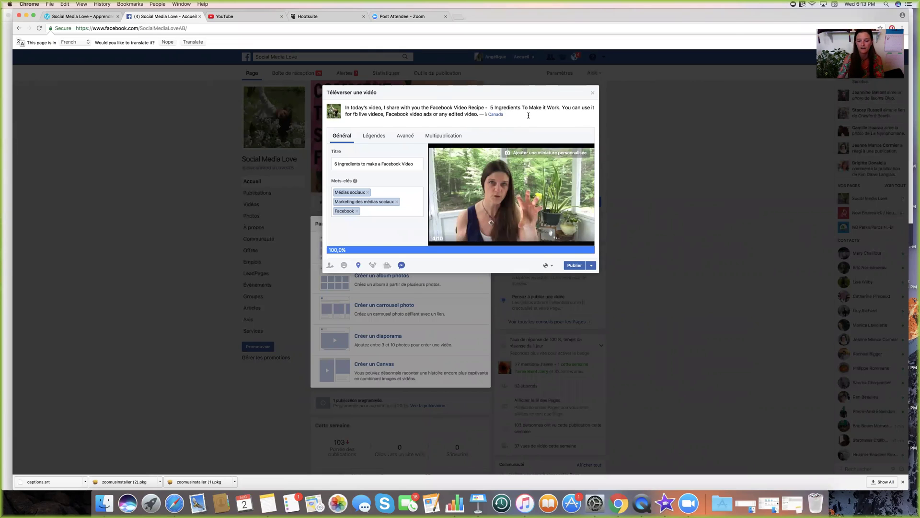
- Add a separate paragraph: "To learn more about social media, make sure to subscribe to my YouTube channel for more FREE training :"
{"action": "key", "text": "Return"}
{"action": "key", "text": "Return"}
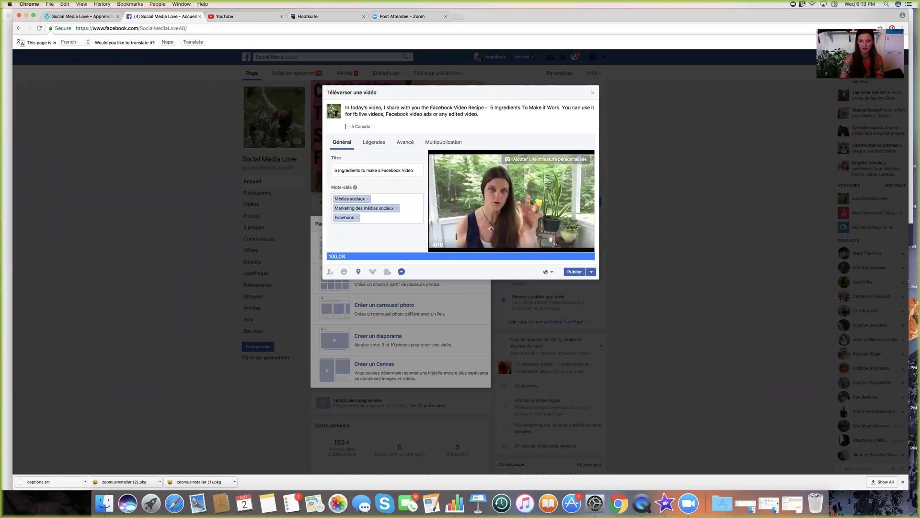
{"action": "key", "text": "Return"}
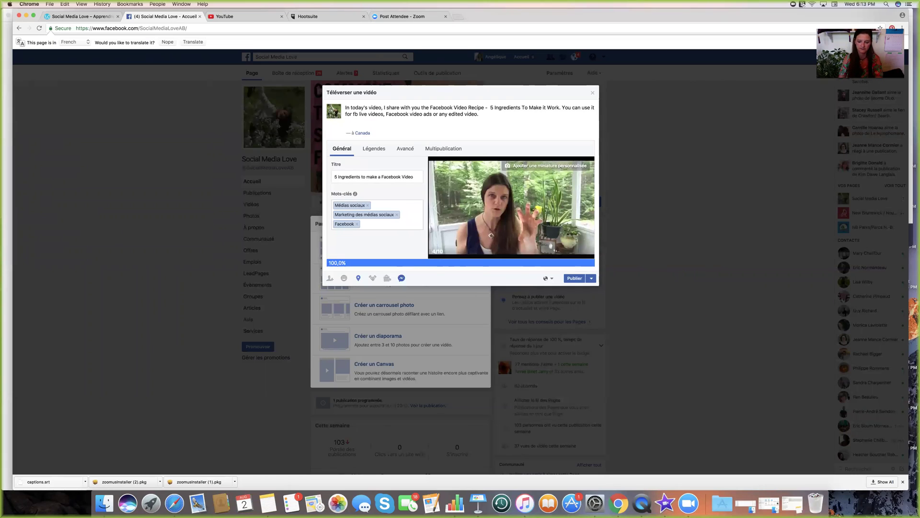
{"action": "type", "text": "To leat"}
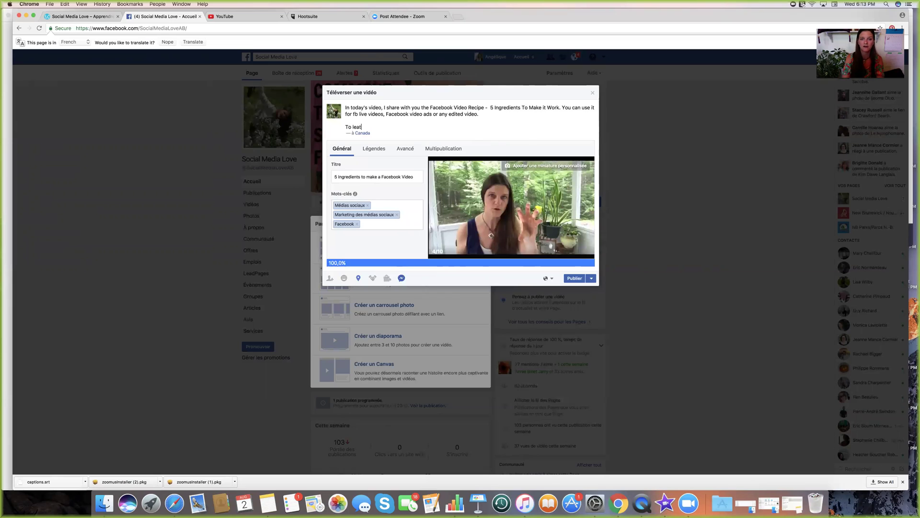
{"action": "key", "text": "BackSpace"}
{"action": "type", "text": "rn more about social media"}
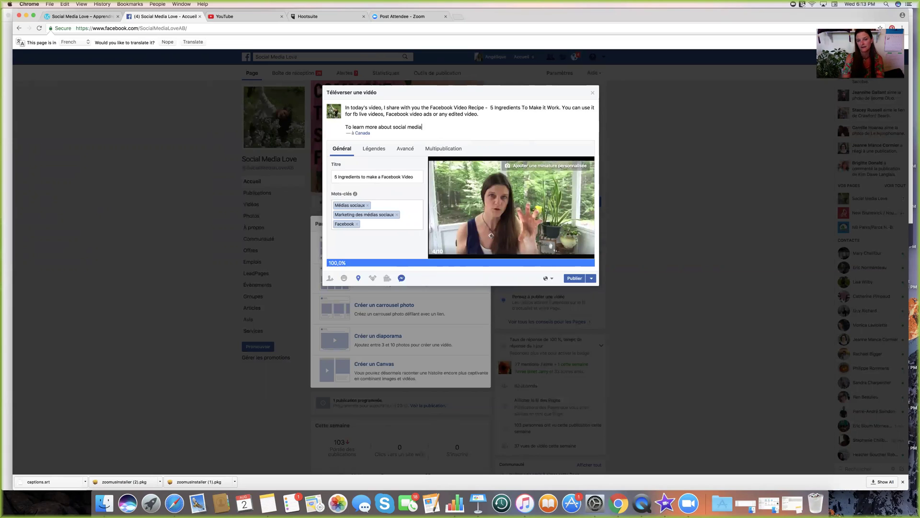
{"action": "type", "text": ", make sure to subris"}
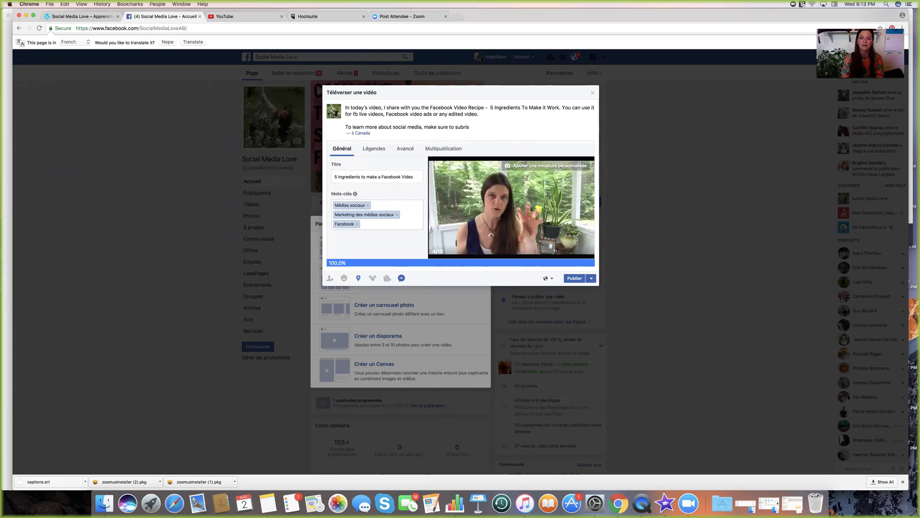
{"action": "key", "text": "BackSpace"}
{"action": "type", "text": "cribe to my YouTube channel for more FREE training :"}
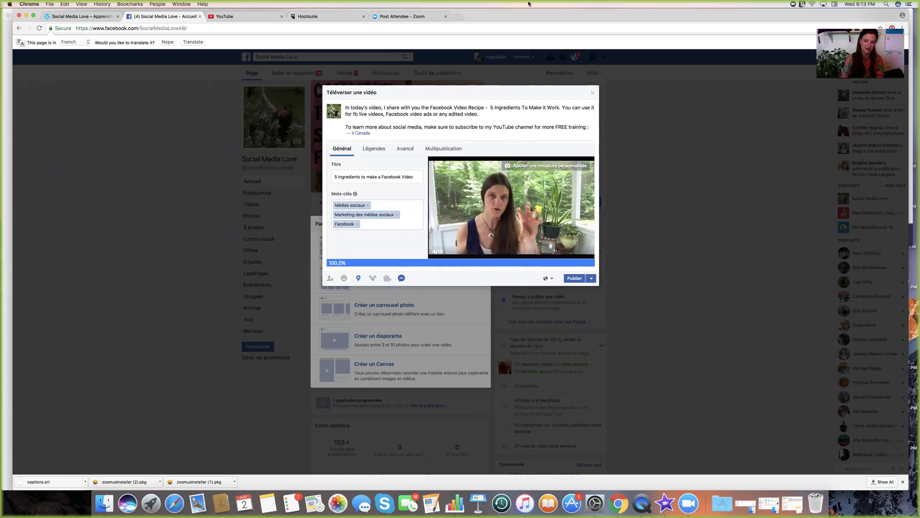
- Copy the YouTube tutorials link bit.ly/SocialMediaLoveYT from the Social Media Love Bonus note in Notes and paste it after "FREE training :"
{"action": "left_click", "coordinate": [272, 506]}
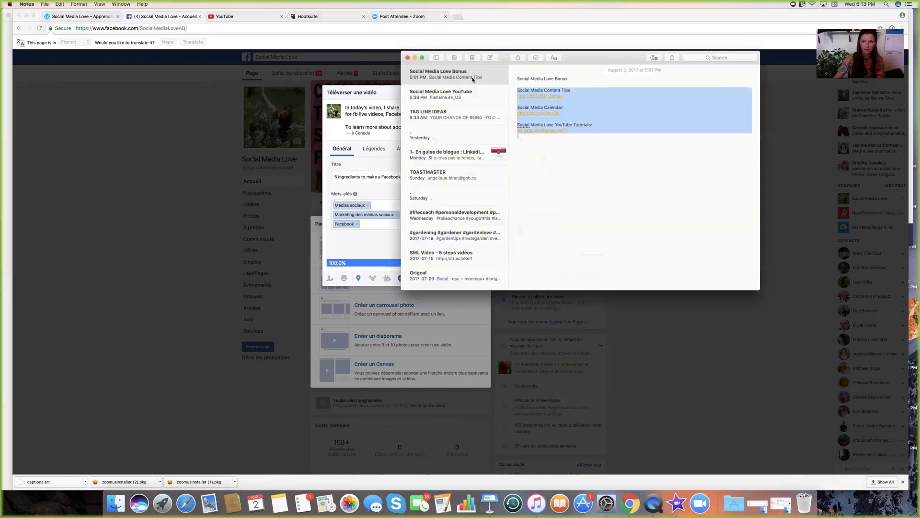
{"action": "left_click", "coordinate": [603, 112]}
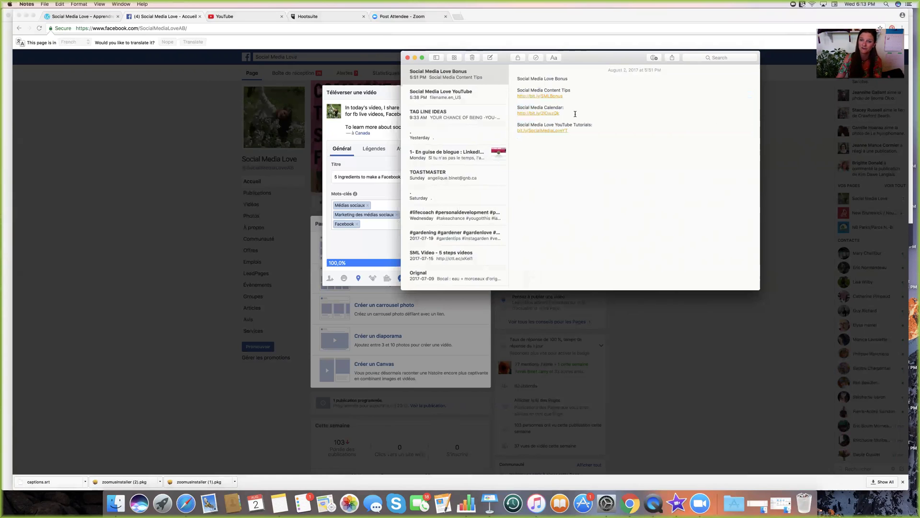
{"action": "left_click_drag", "start_coordinate": [572, 132], "coordinate": [517, 129]}
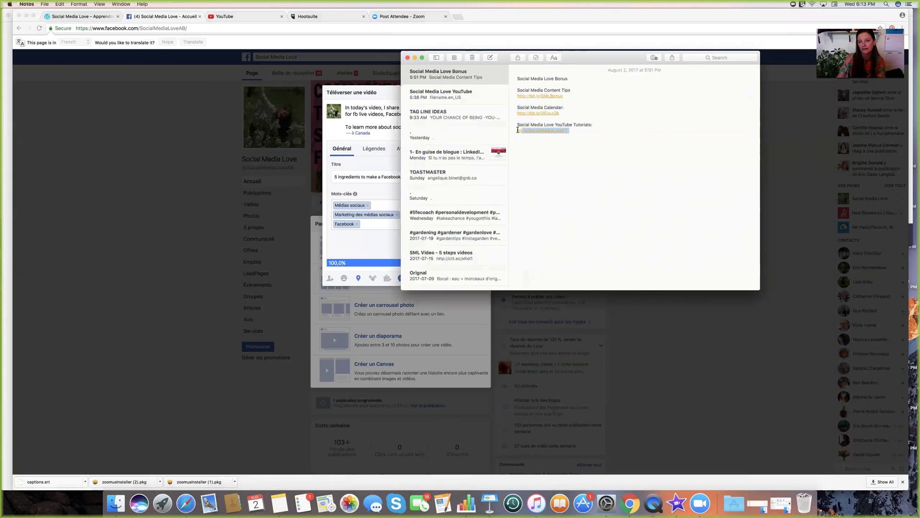
{"action": "left_click", "coordinate": [384, 121]}
{"action": "left_click", "coordinate": [589, 127]}
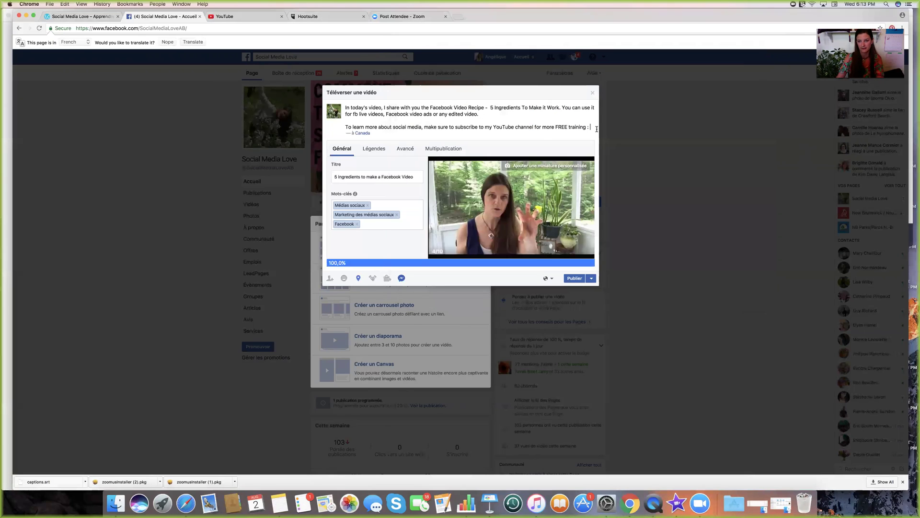
{"action": "key", "text": "super+v"}
{"action": "key", "text": "Return"}
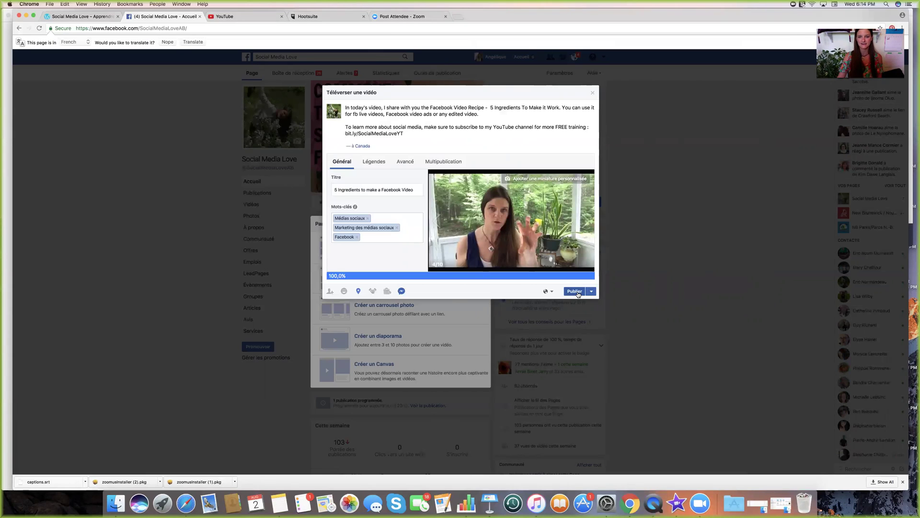
- Check the audience options available for the video post
{"action": "left_click", "coordinate": [578, 293]}
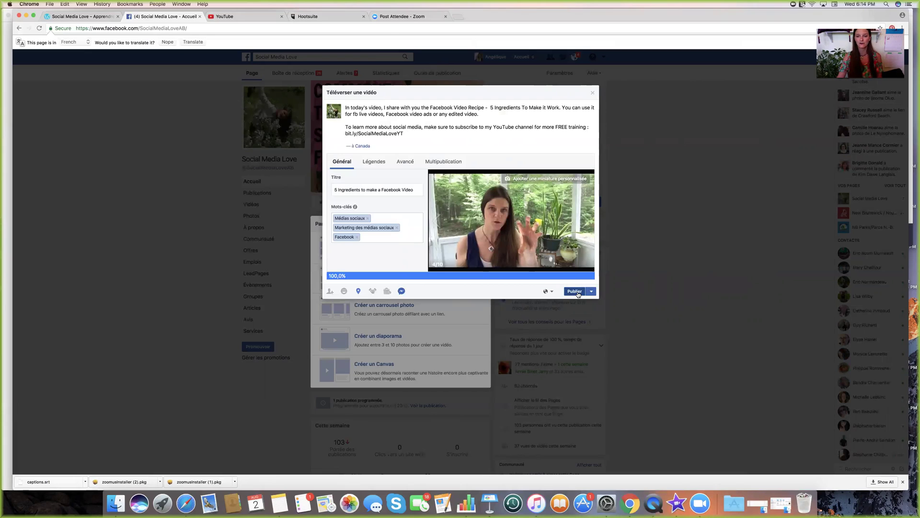
{"action": "left_click", "coordinate": [547, 292]}
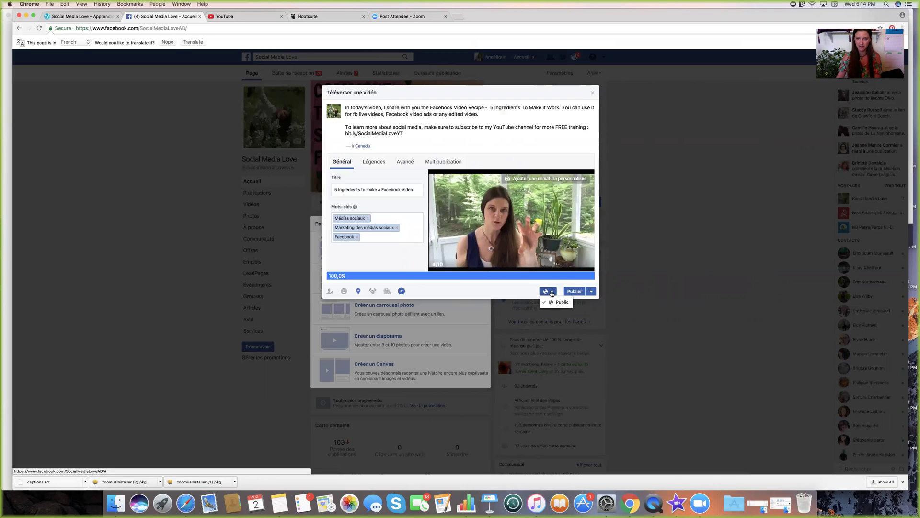
{"action": "left_click", "coordinate": [554, 305]}
{"action": "left_click", "coordinate": [553, 292]}
{"action": "left_click", "coordinate": [551, 296]}
{"action": "left_click", "coordinate": [552, 294]}
{"action": "left_click", "coordinate": [552, 294]}
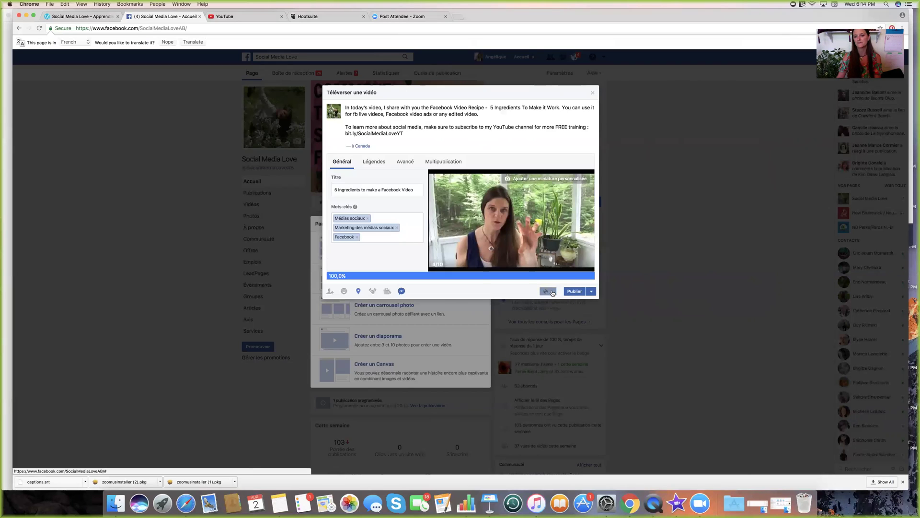
{"action": "left_click", "coordinate": [552, 293]}
{"action": "left_click", "coordinate": [552, 303]}
{"action": "left_click", "coordinate": [551, 294]}
{"action": "left_click", "coordinate": [551, 294]}
{"action": "left_click", "coordinate": [551, 295]}
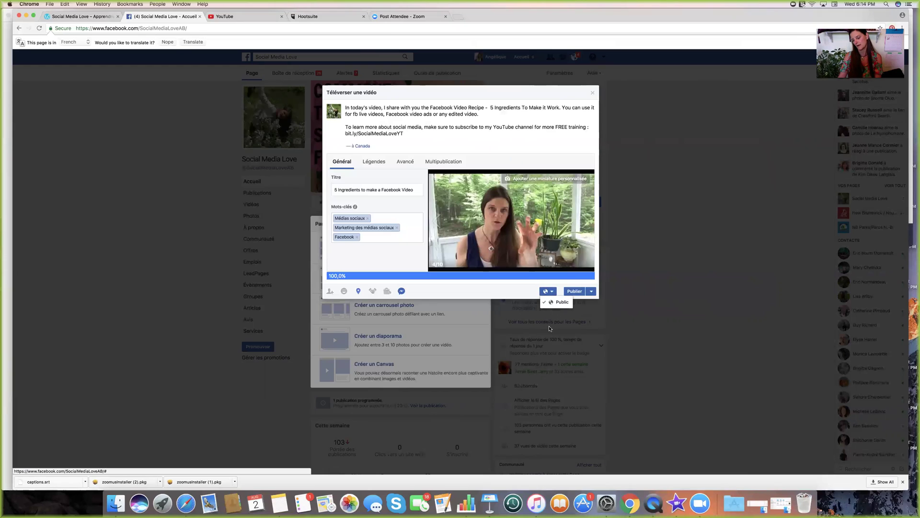
{"action": "left_click", "coordinate": [552, 294]}
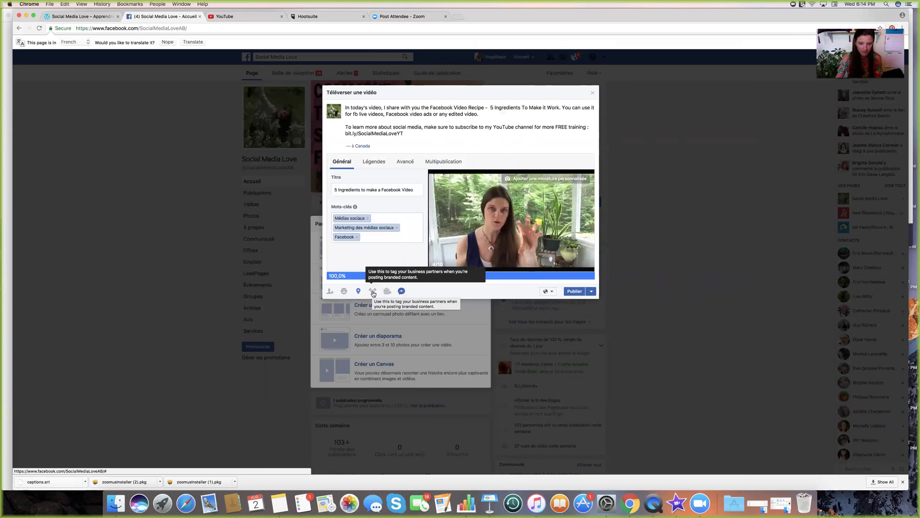
{"action": "left_click", "coordinate": [549, 292]}
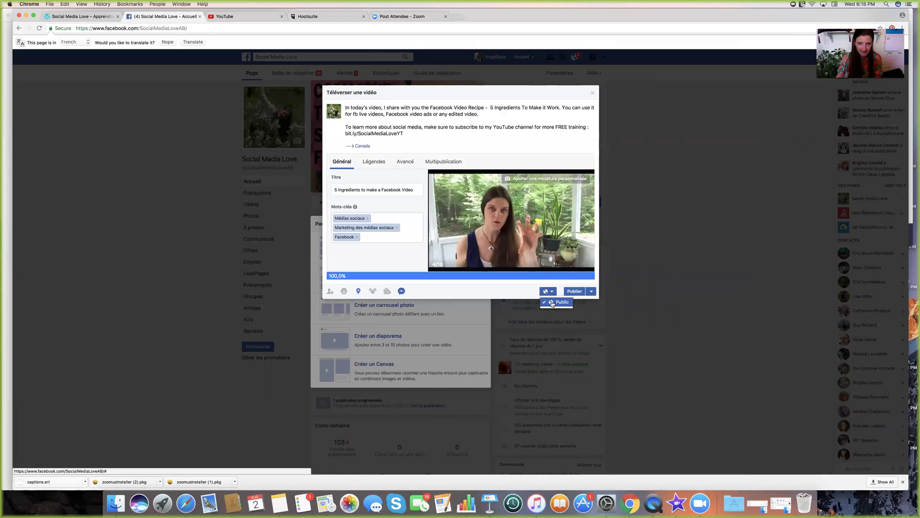
{"action": "left_click", "coordinate": [552, 303]}
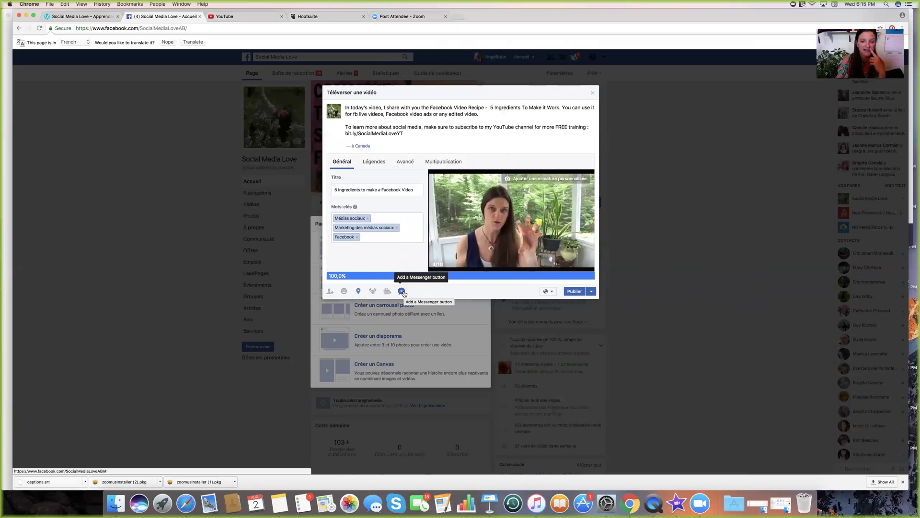
{"action": "left_click", "coordinate": [331, 292]}
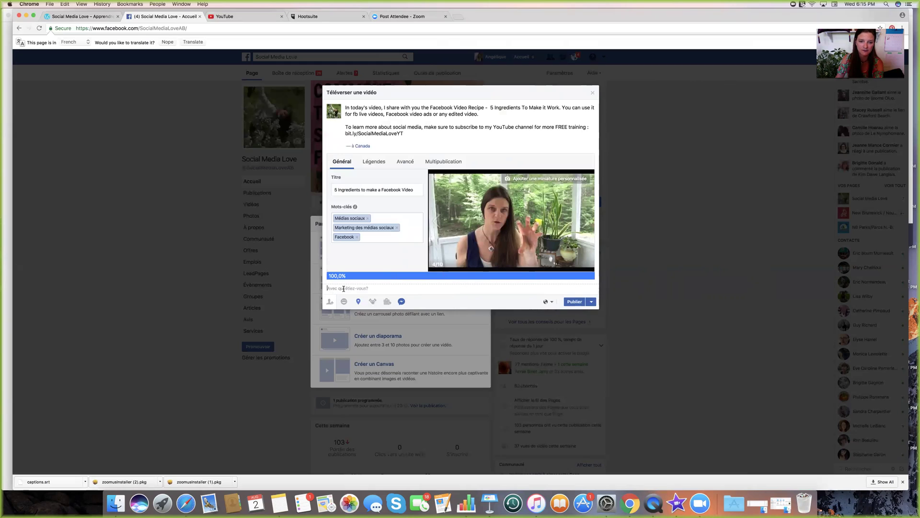
{"action": "left_click", "coordinate": [432, 132]}
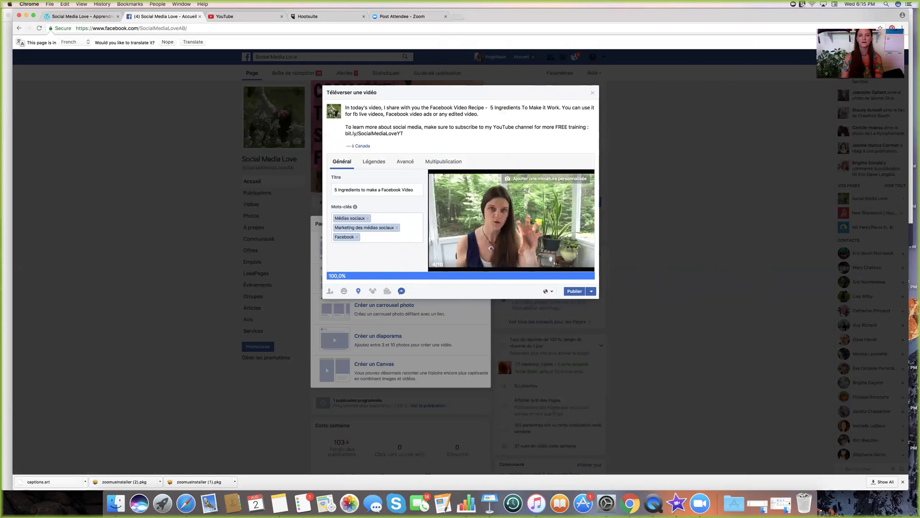
{"action": "key", "text": "Return"}
{"action": "key", "text": "Return"}
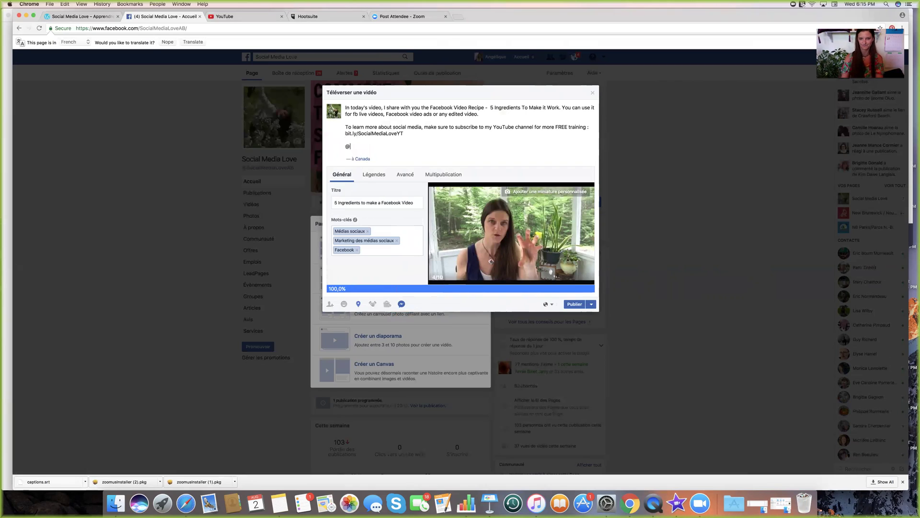
{"action": "key", "text": "BackSpace"}
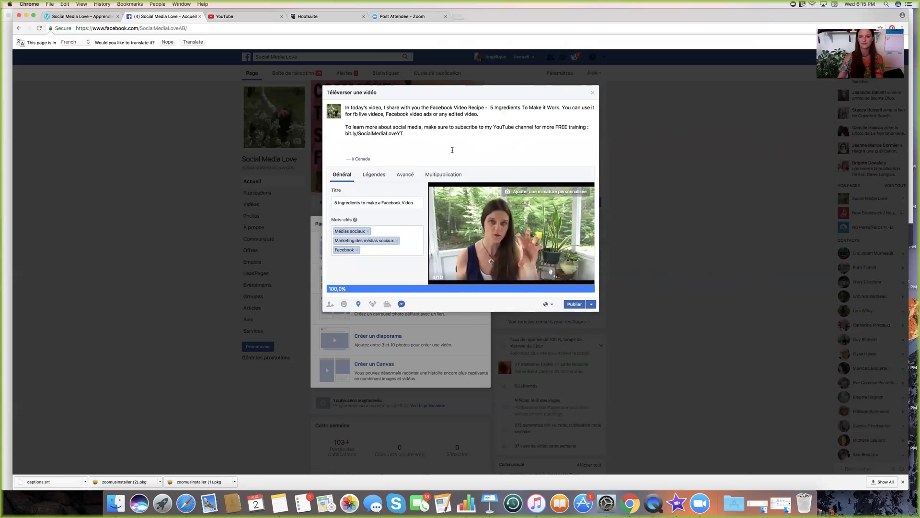
- Publish the video post to the Page and check its processing on the timeline
{"action": "left_click", "coordinate": [575, 307]}
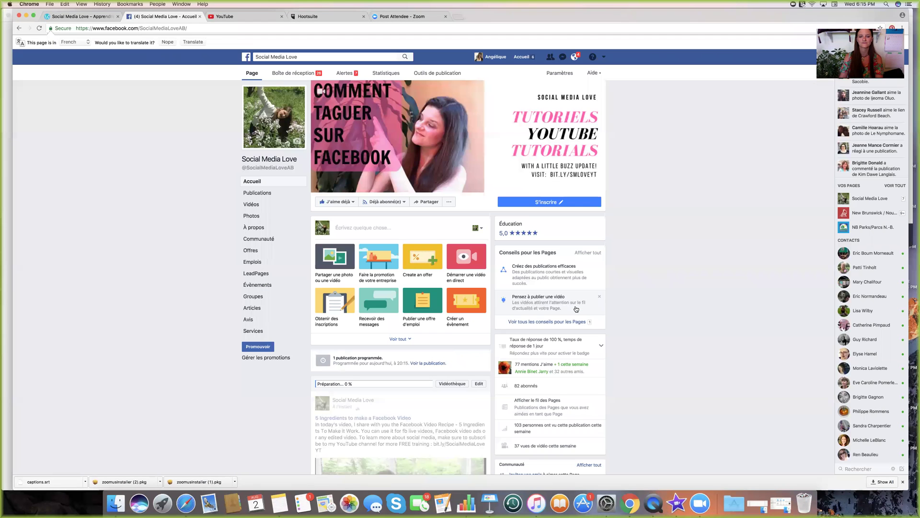
{"action": "scroll", "coordinate": [428, 428], "scroll_direction": "down", "scroll_amount": 3}
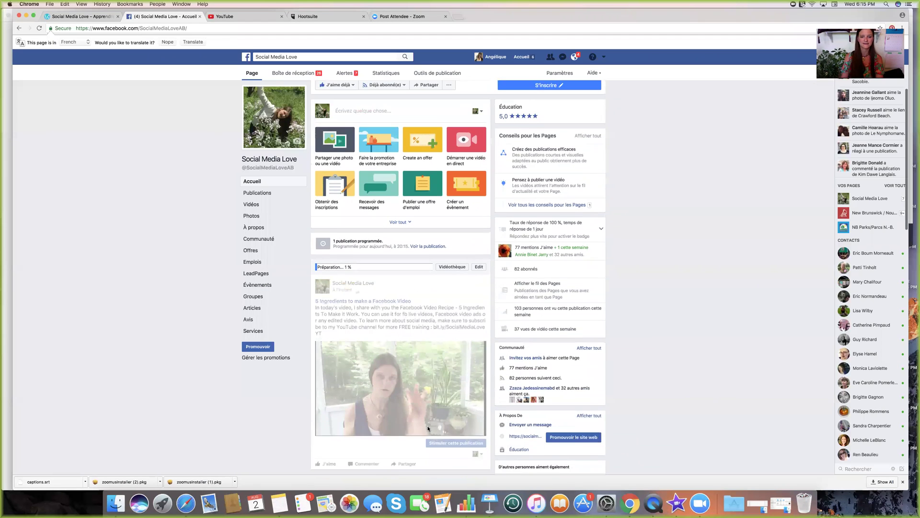
{"action": "scroll", "coordinate": [428, 428], "scroll_direction": "down", "scroll_amount": 2}
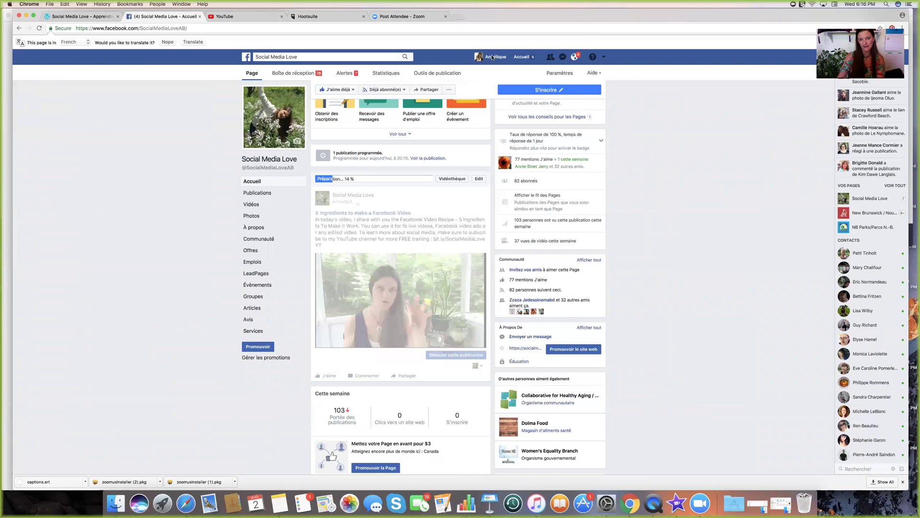
- Open the scheduled post from the Page timeline's scheduled-post notice and play its video
{"action": "scroll", "coordinate": [375, 153], "scroll_direction": "down", "scroll_amount": 1}
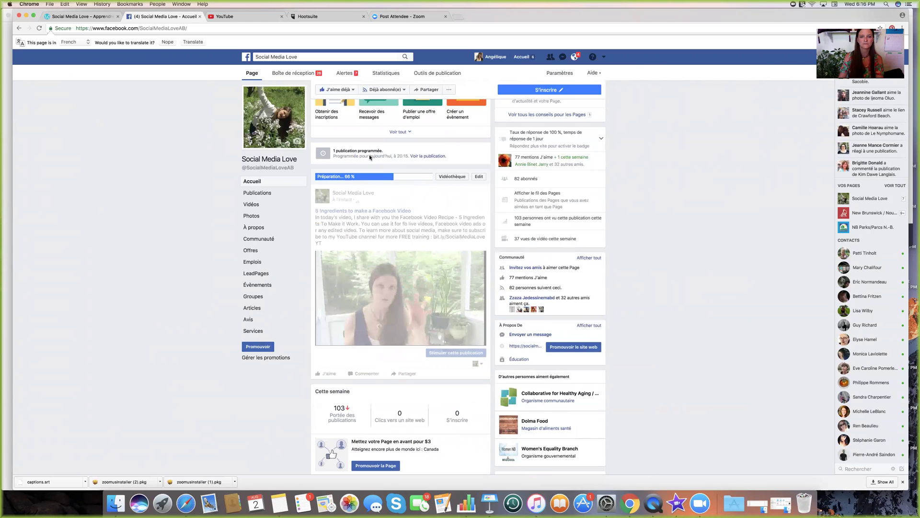
{"action": "left_click", "coordinate": [433, 157]}
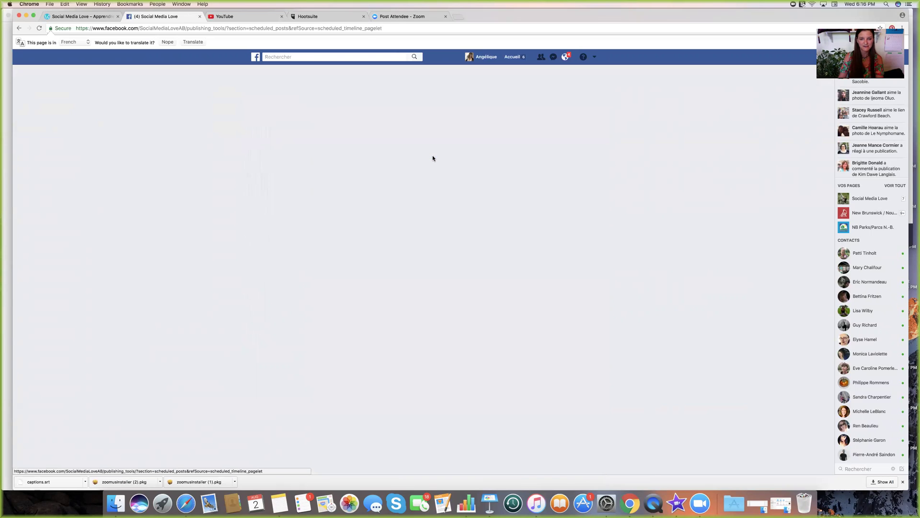
{"action": "left_click", "coordinate": [357, 142]}
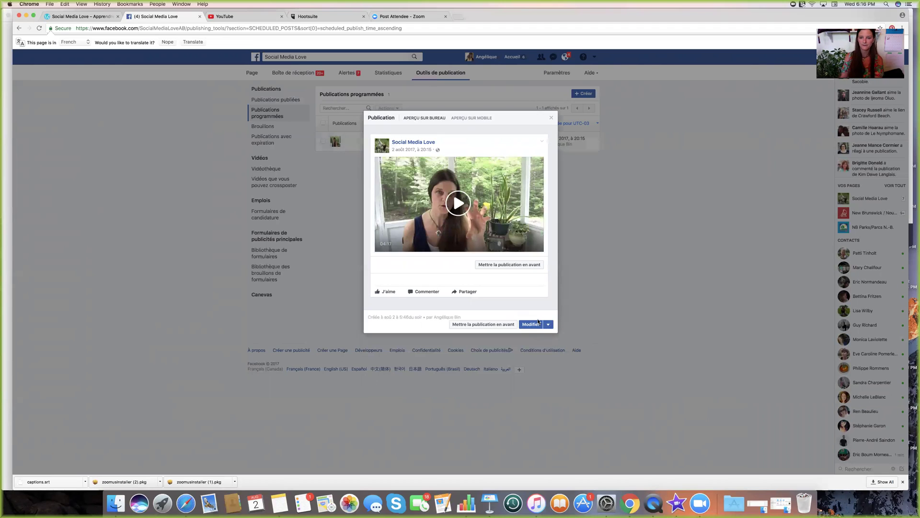
{"action": "left_click", "coordinate": [459, 205]}
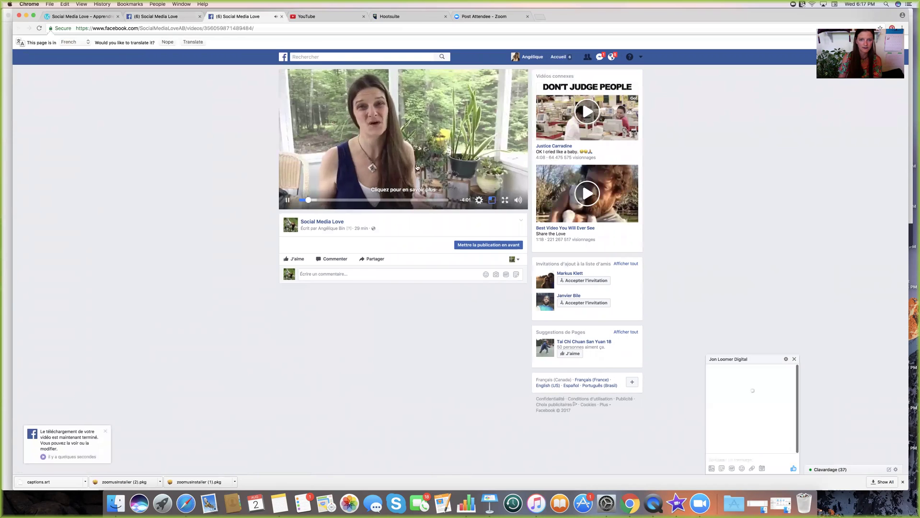
- Pause the scheduled video, view it enlarged, and check its post options for caption controls
{"action": "left_click", "coordinate": [479, 200]}
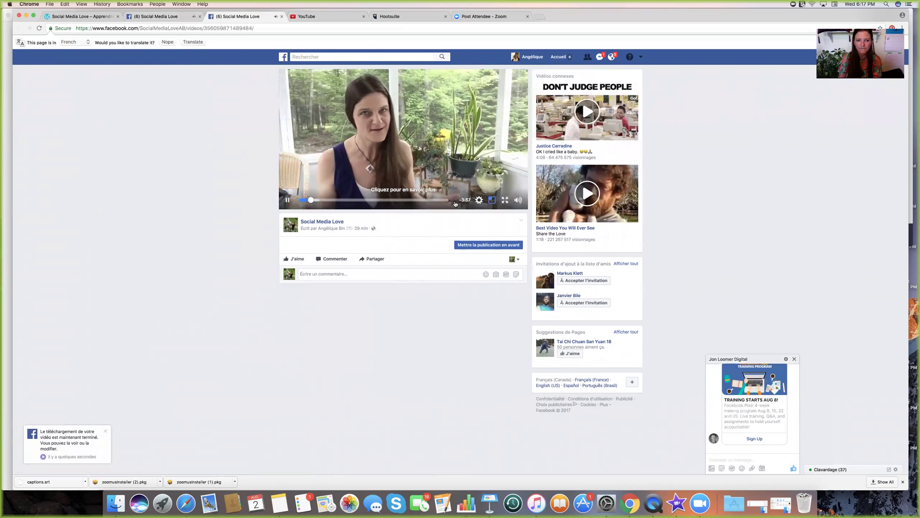
{"action": "left_click", "coordinate": [286, 201]}
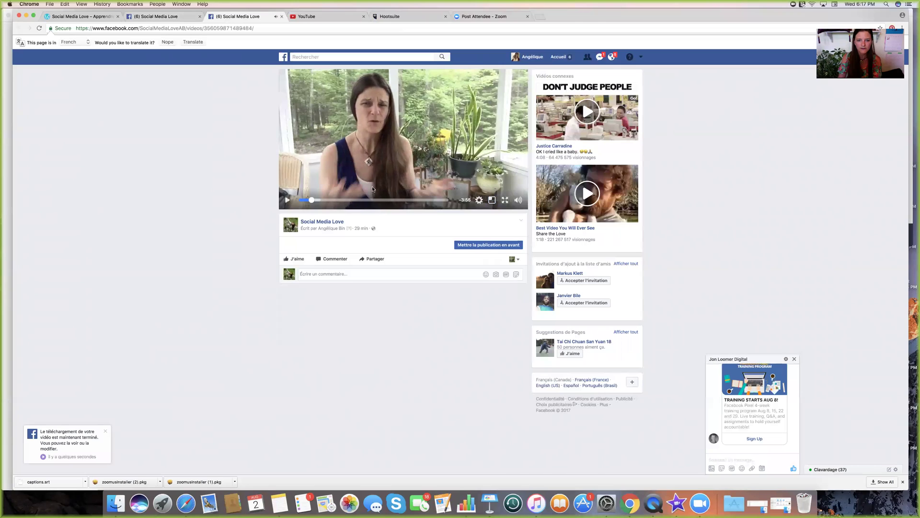
{"action": "left_click", "coordinate": [428, 180]}
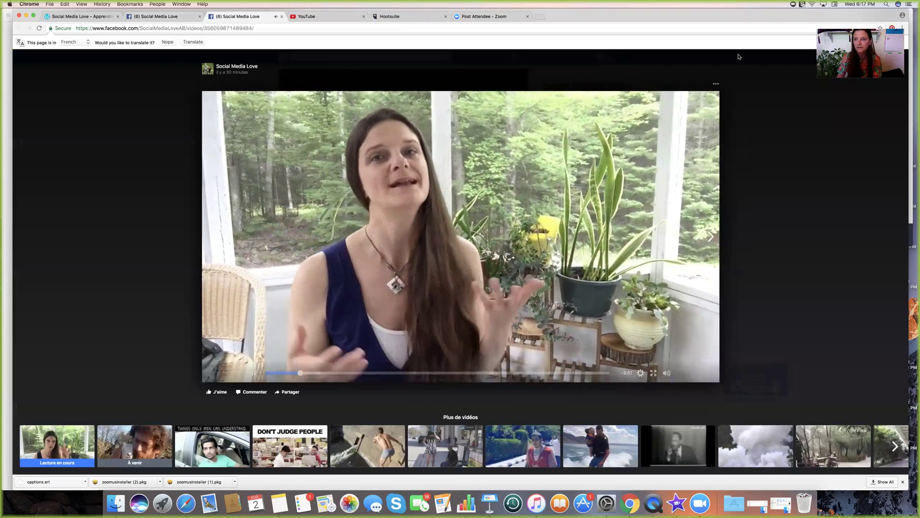
{"action": "left_click", "coordinate": [715, 84]}
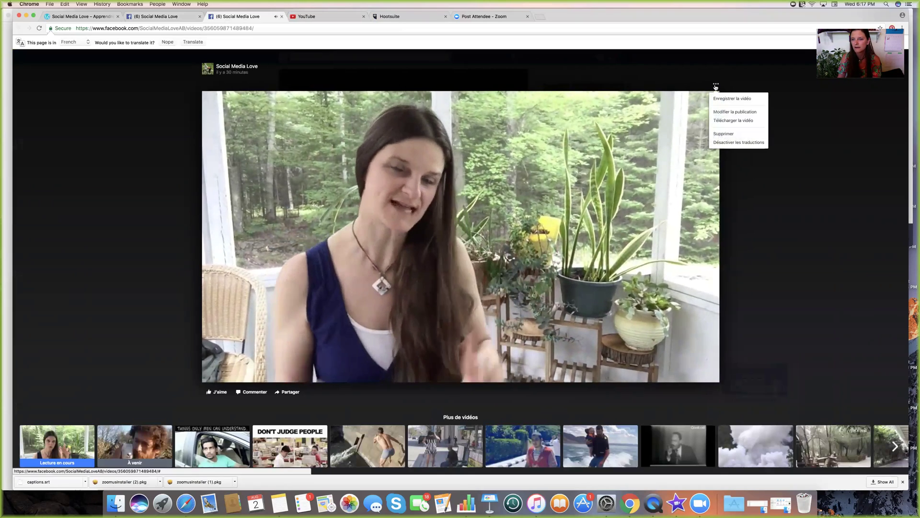
{"action": "left_click", "coordinate": [720, 99]}
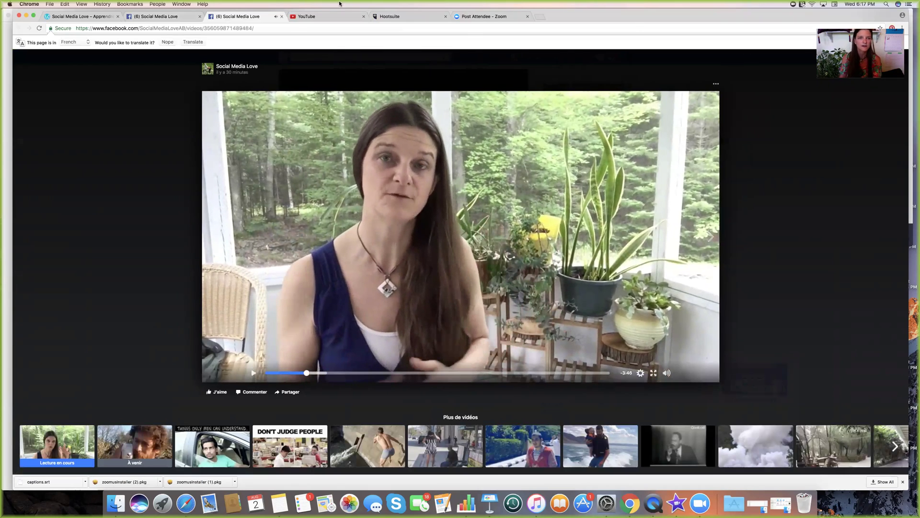
{"action": "left_click", "coordinate": [295, 29]}
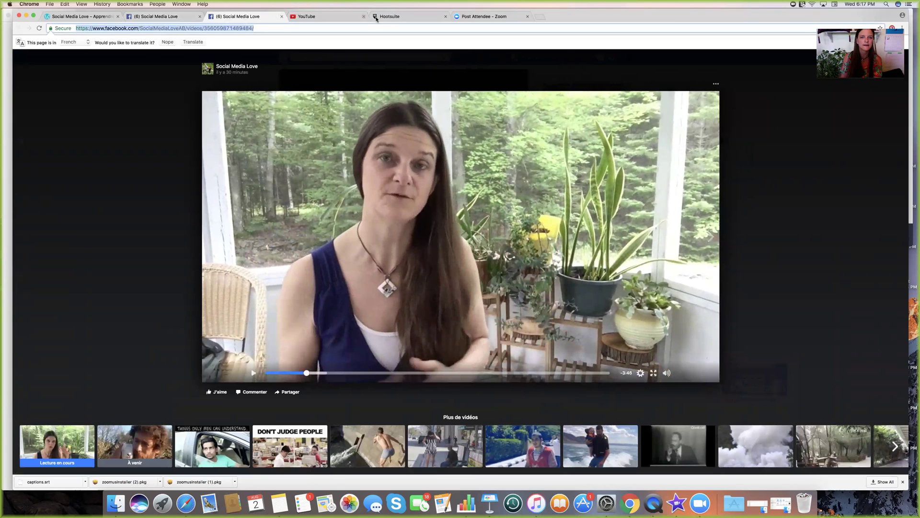
- Return to the scheduled posts list, reopen the post planned for 2 August 2017 at 20:15, and play its video
{"action": "left_click", "coordinate": [175, 18]}
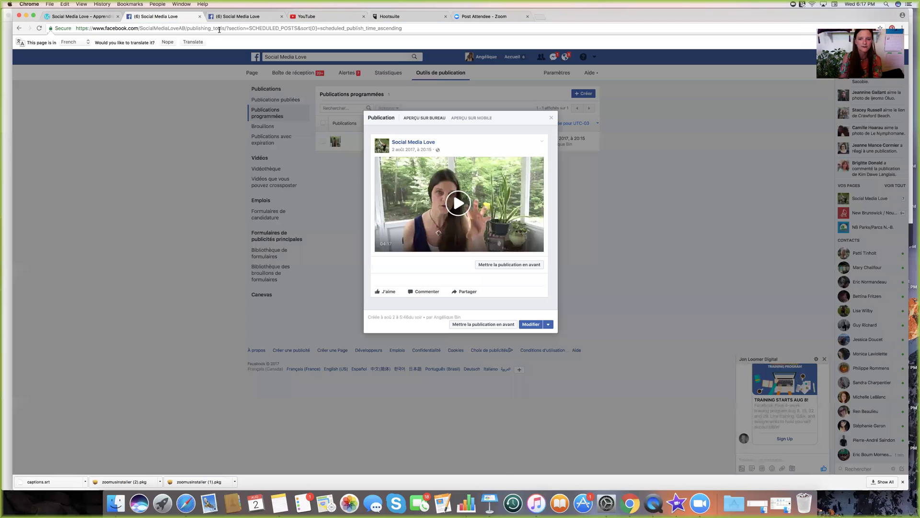
{"action": "left_click", "coordinate": [552, 120]}
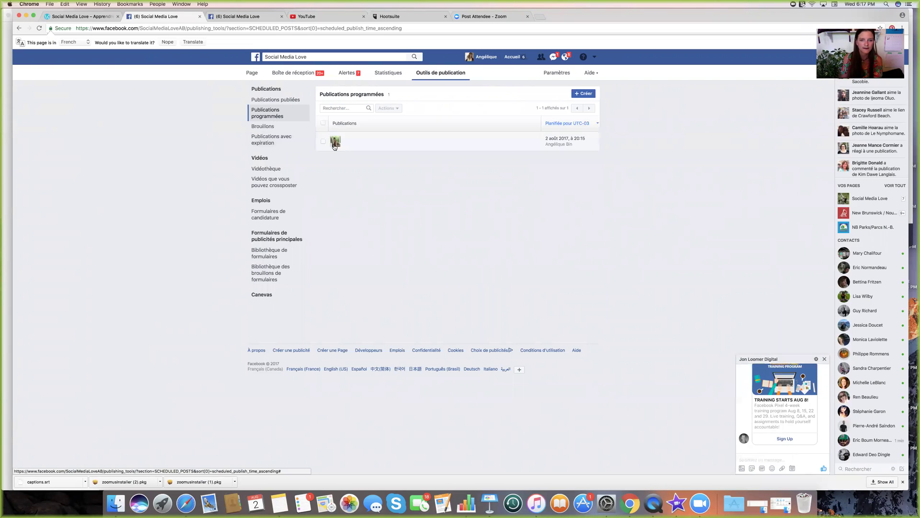
{"action": "left_click", "coordinate": [363, 147]}
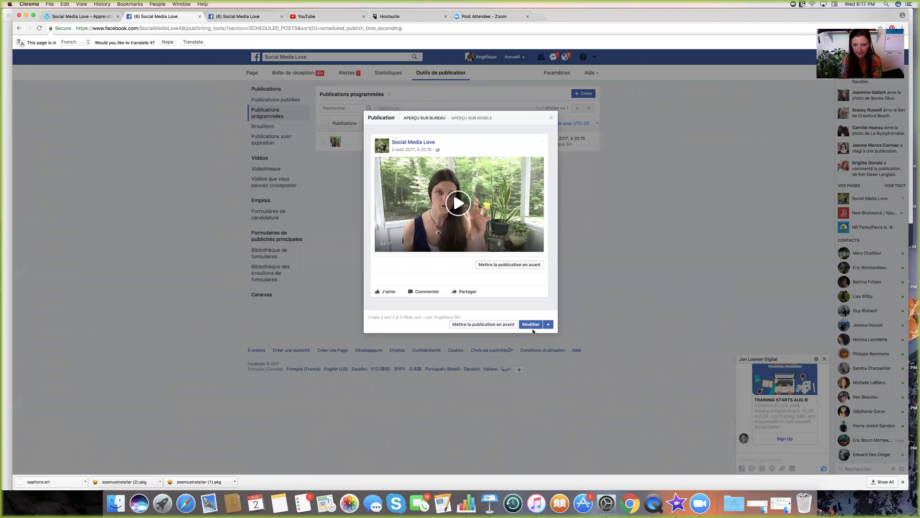
{"action": "left_click", "coordinate": [461, 206]}
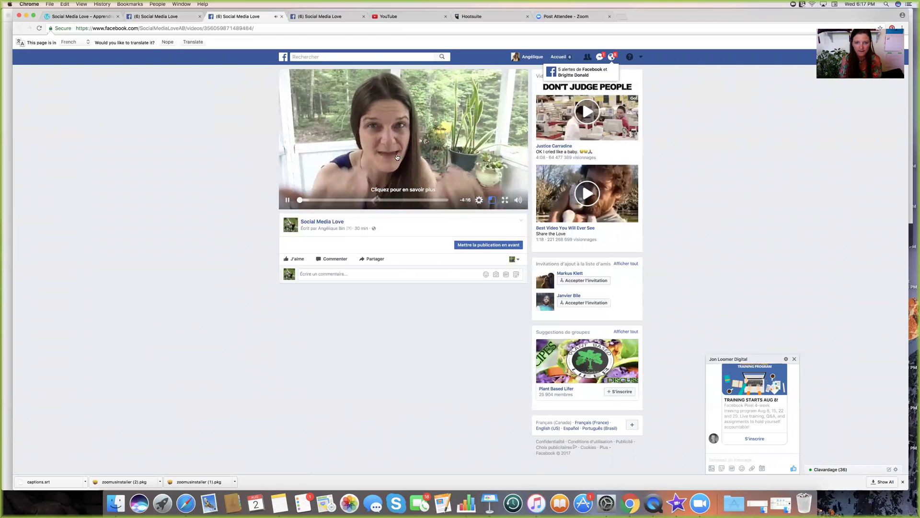
- Open the additional video settings from the player, check that captions always show, and save the caption display options
{"action": "left_click", "coordinate": [479, 200]}
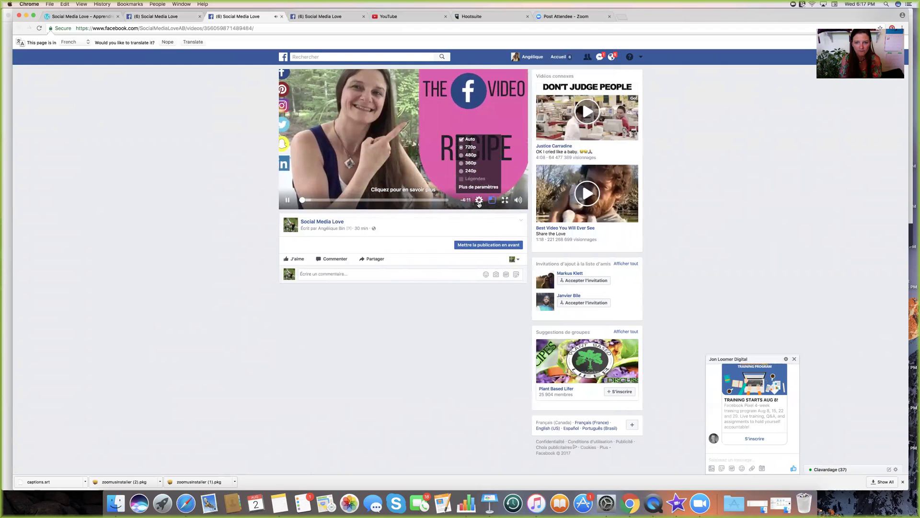
{"action": "left_click", "coordinate": [478, 187]}
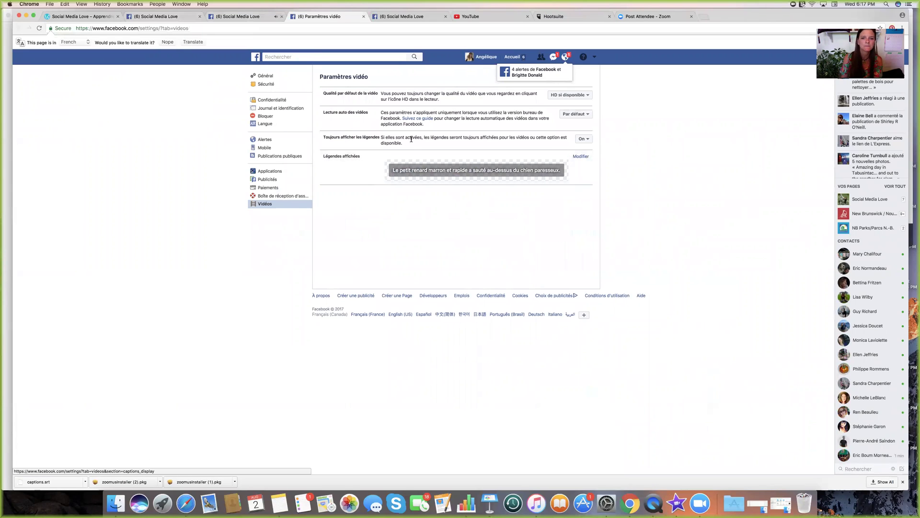
{"action": "left_click", "coordinate": [582, 143]}
{"action": "left_click", "coordinate": [521, 139]}
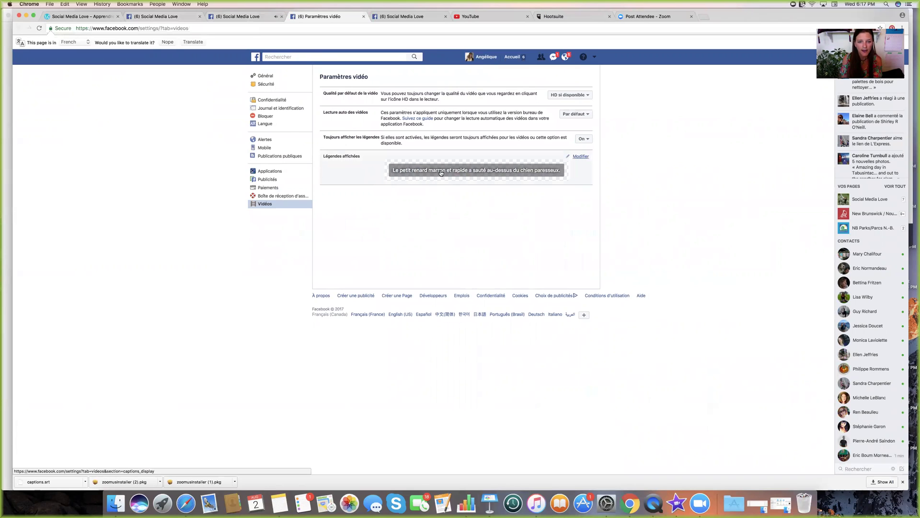
{"action": "left_click", "coordinate": [422, 173]}
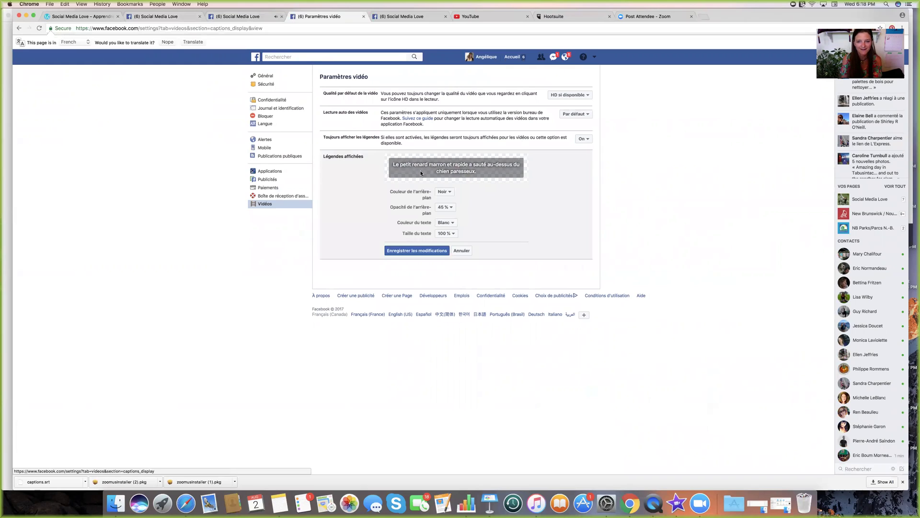
{"action": "left_click", "coordinate": [428, 251]}
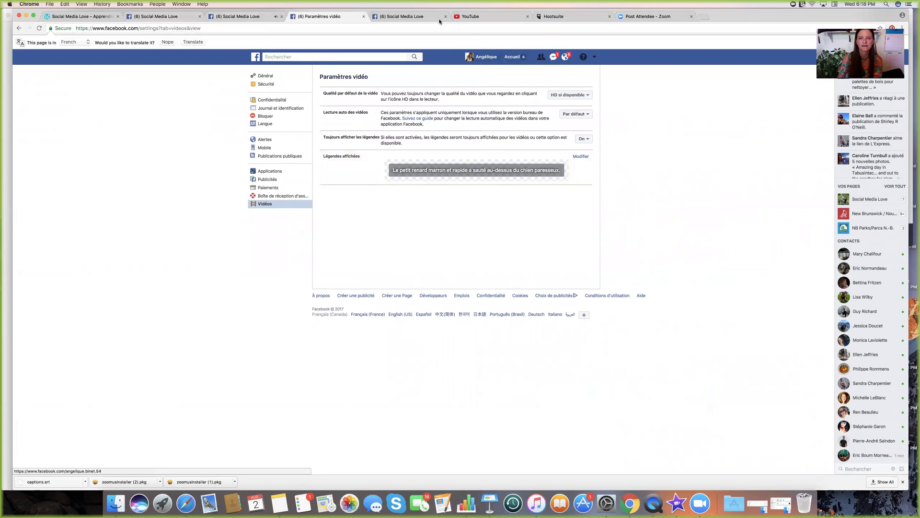
- Go back from the video to the Social Media Love Page and list its published posts in the publishing tools
{"action": "left_click", "coordinate": [255, 18]}
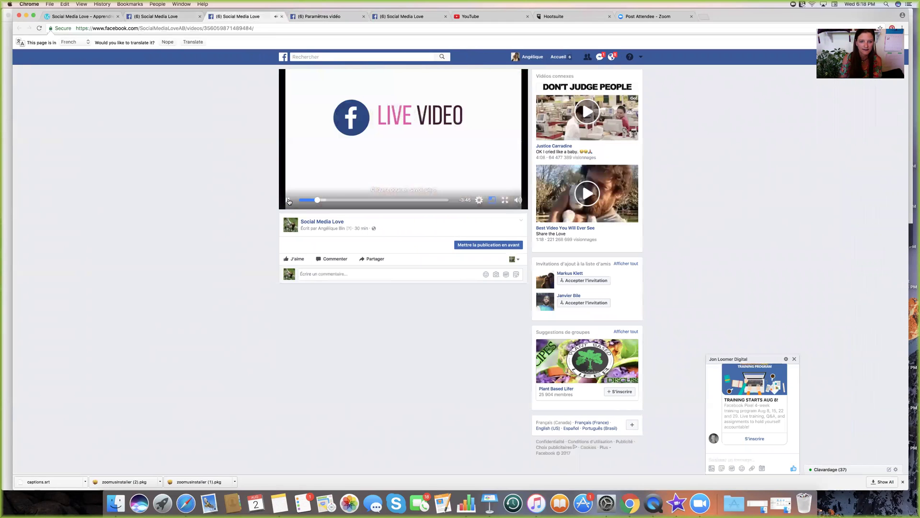
{"action": "left_click", "coordinate": [320, 224]}
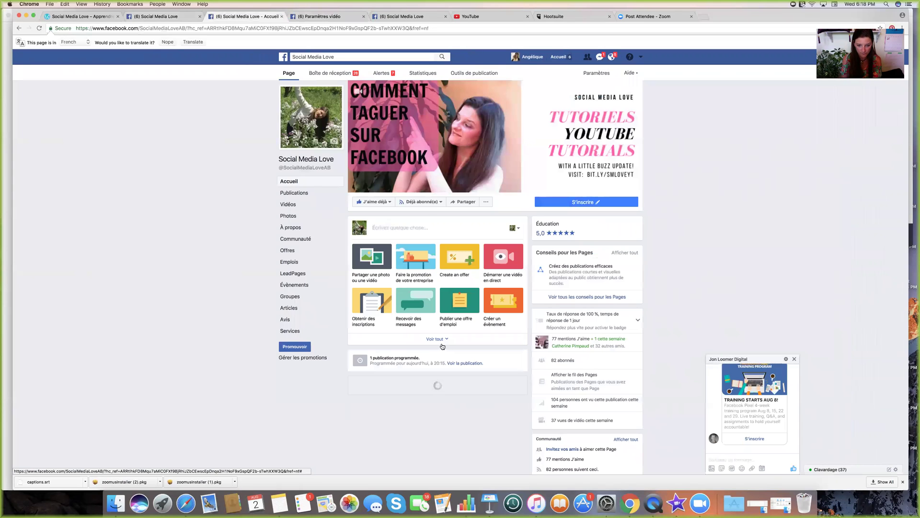
{"action": "left_click", "coordinate": [459, 363]}
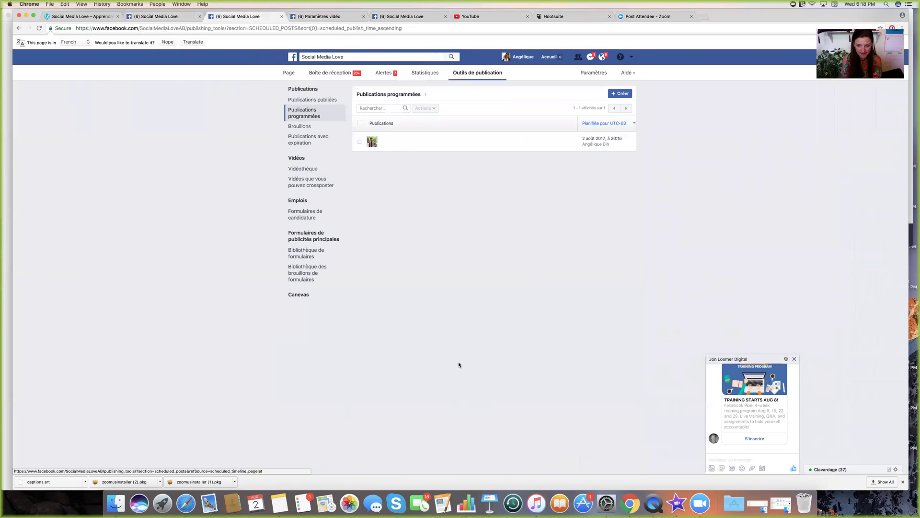
{"action": "left_click", "coordinate": [314, 101]}
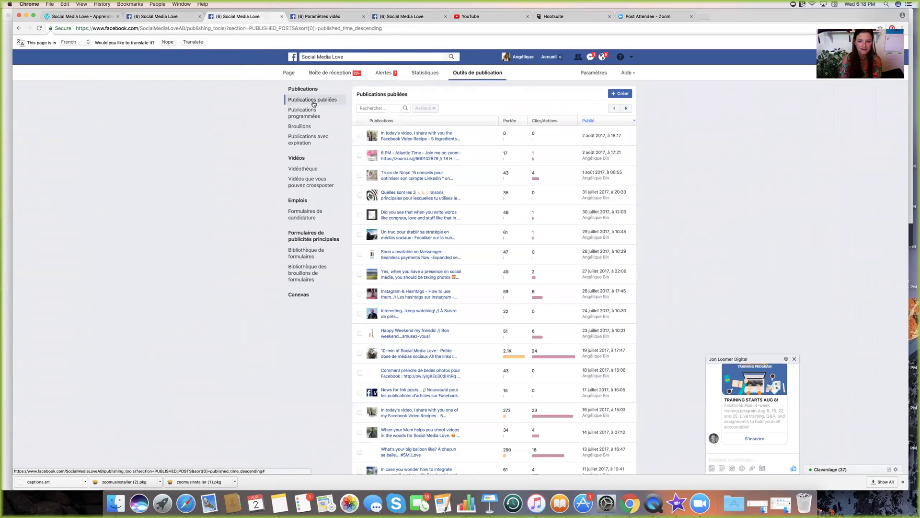
- Open the details of the published "5 Ingredients to make a Facebook Video" post, then play and pause its video
{"action": "left_click", "coordinate": [436, 177]}
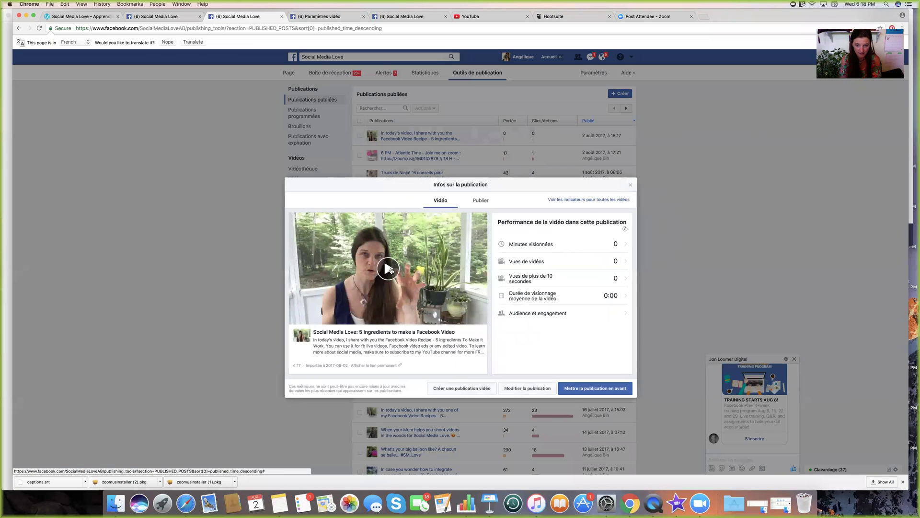
{"action": "left_click", "coordinate": [389, 270]}
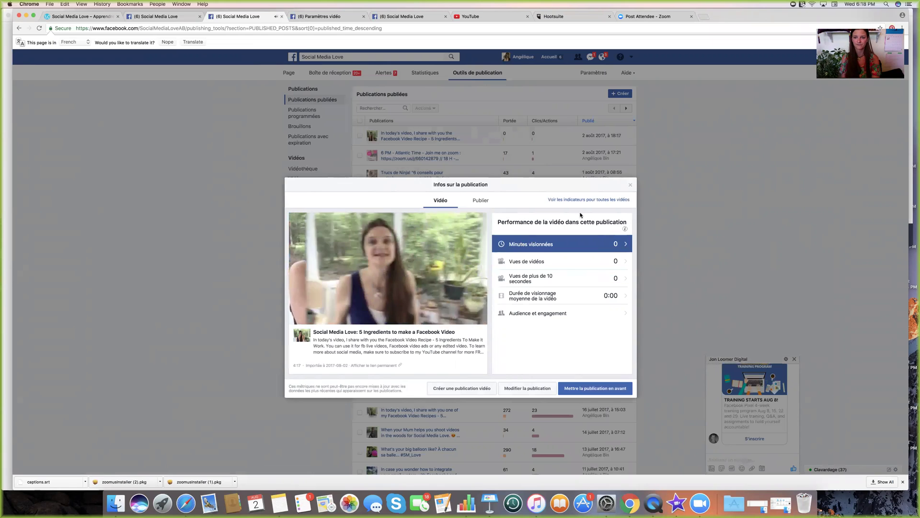
{"action": "left_click", "coordinate": [298, 315]}
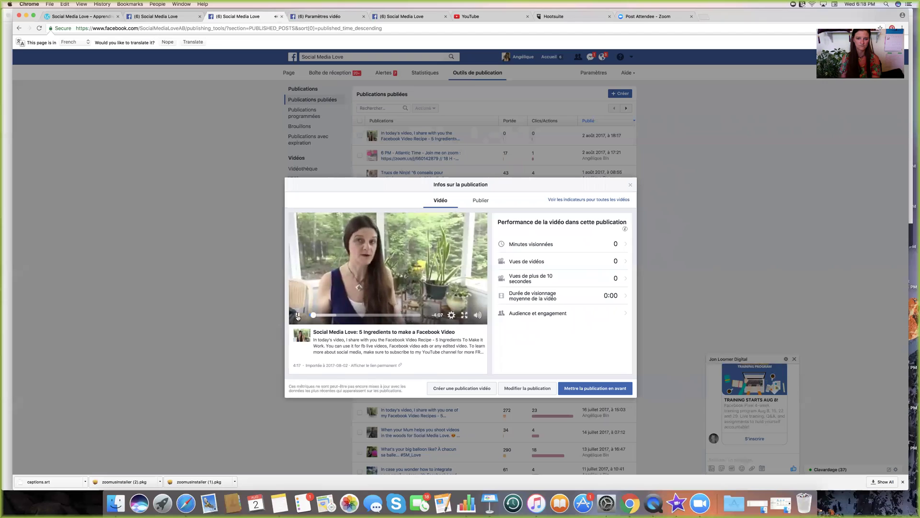
- Edit the published video post, try to upload the en_US SRT caption file again, and save the post
{"action": "left_click", "coordinate": [525, 392]}
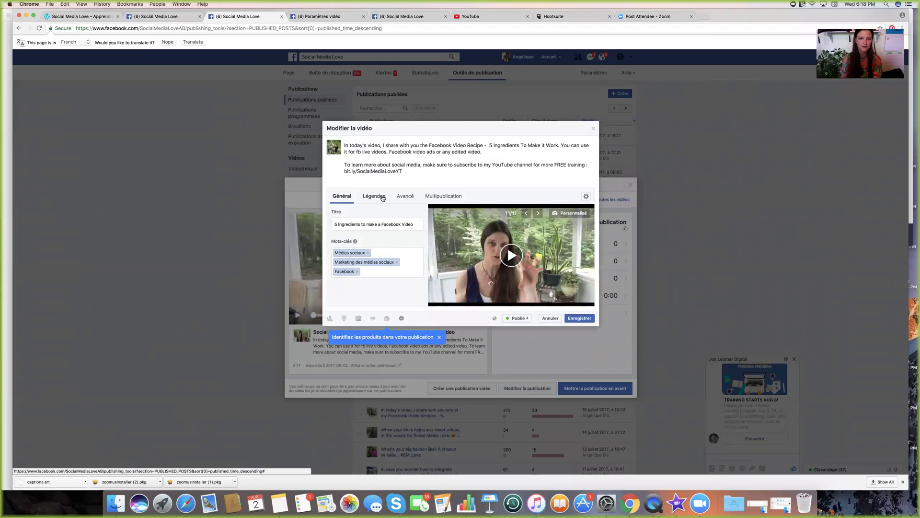
{"action": "left_click", "coordinate": [383, 197]}
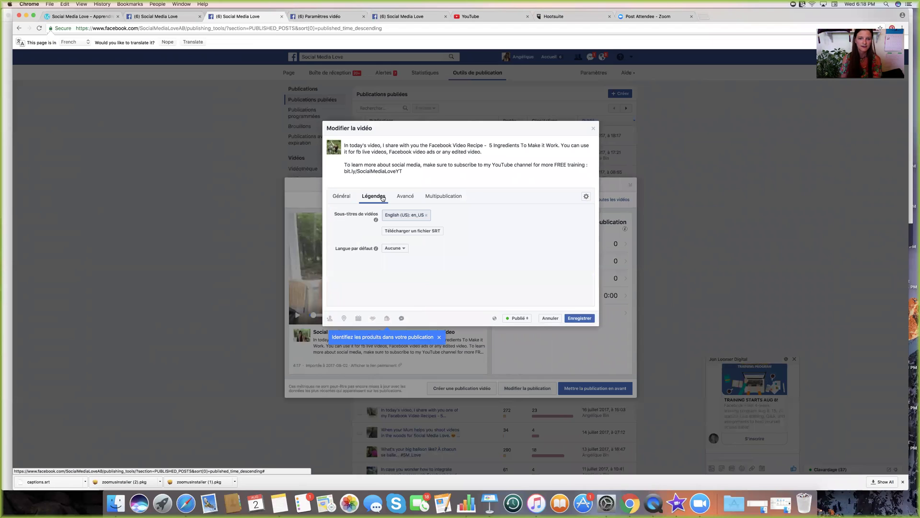
{"action": "left_click", "coordinate": [411, 232]}
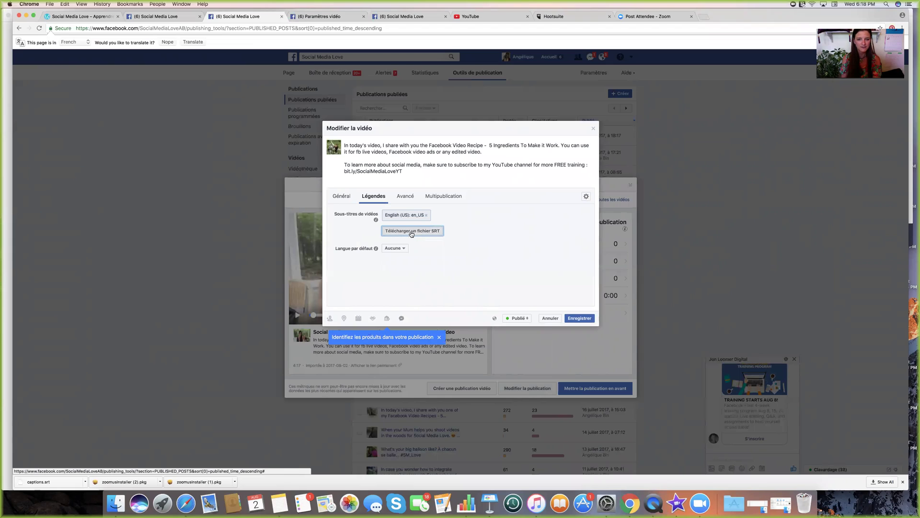
{"action": "left_click", "coordinate": [409, 72]}
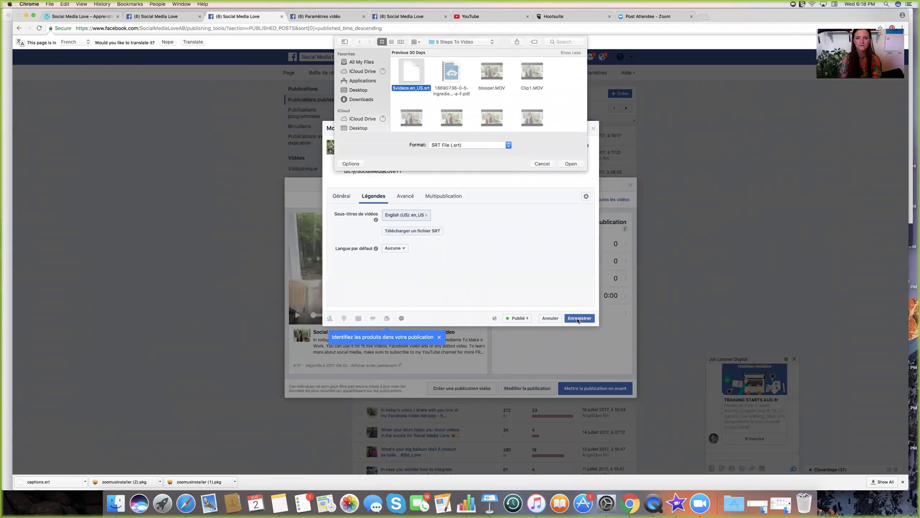
{"action": "left_click", "coordinate": [568, 164]}
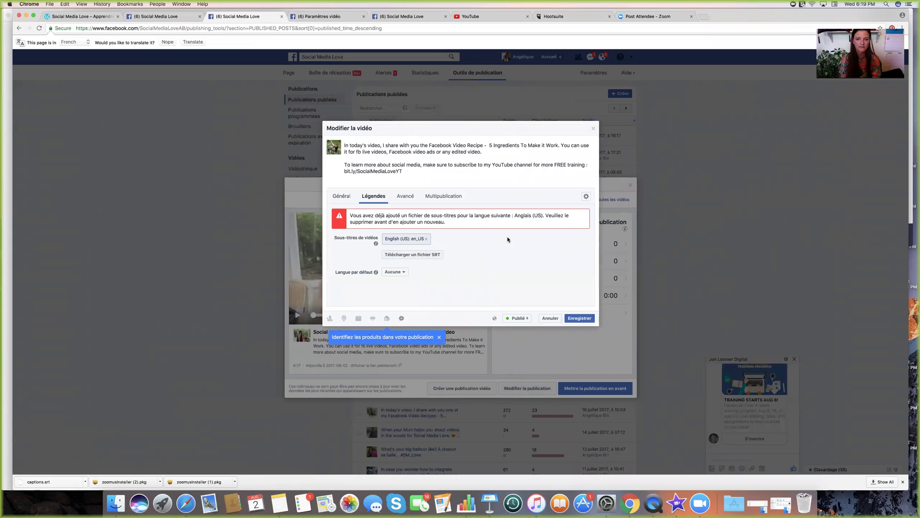
{"action": "left_click", "coordinate": [575, 319]}
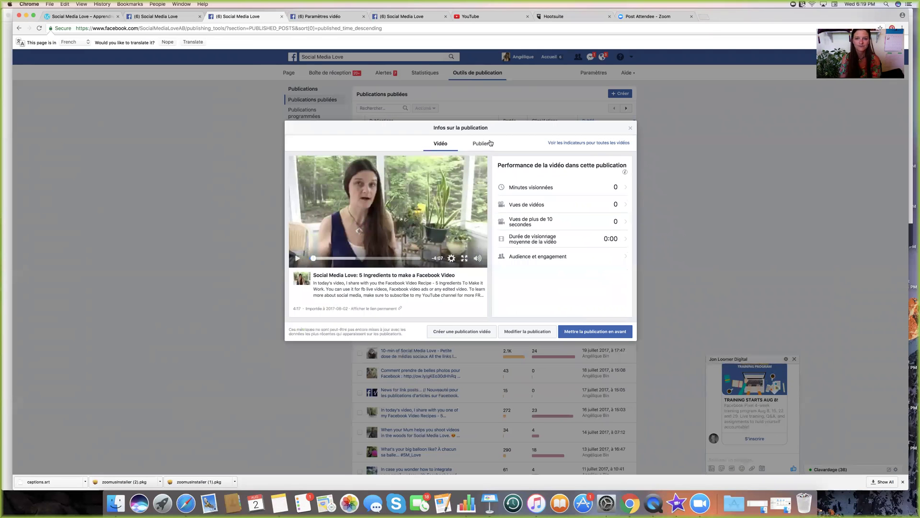